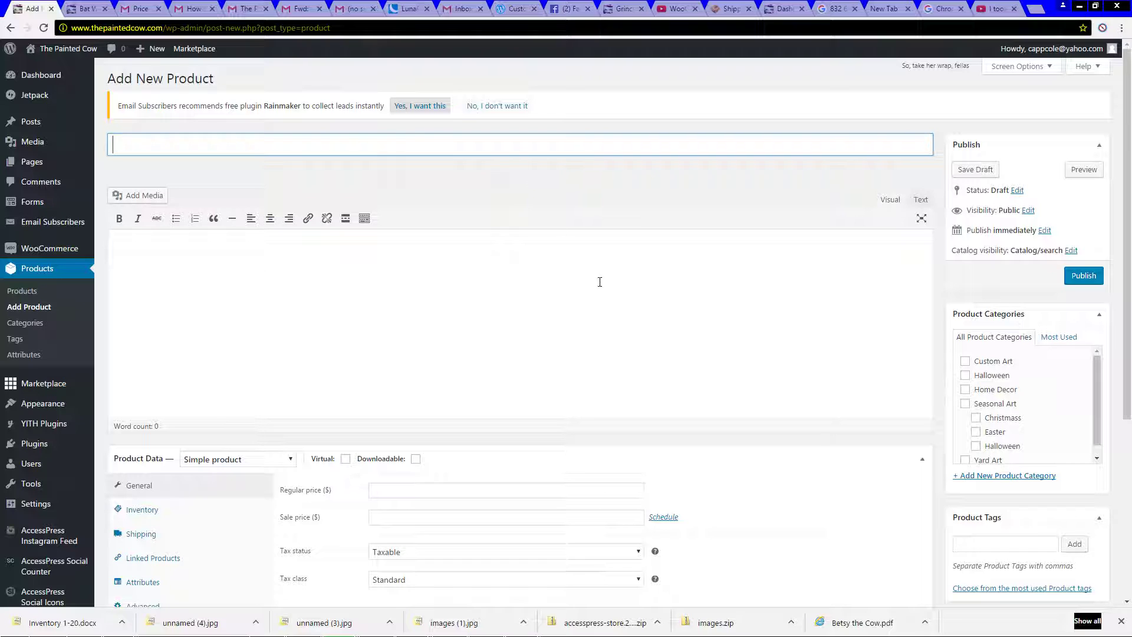
Step: Copy the COUNT PENGUIN name from the WordPad inventory document
mouse_move(577, 631)
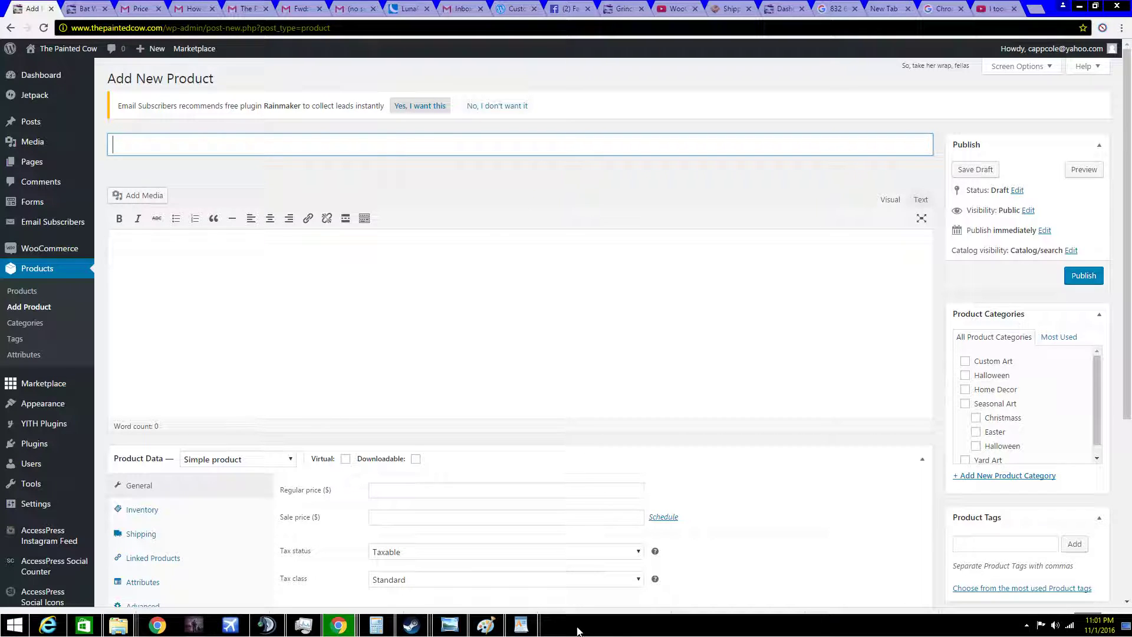
mouse_move(520, 625)
mouse_move(592, 575)
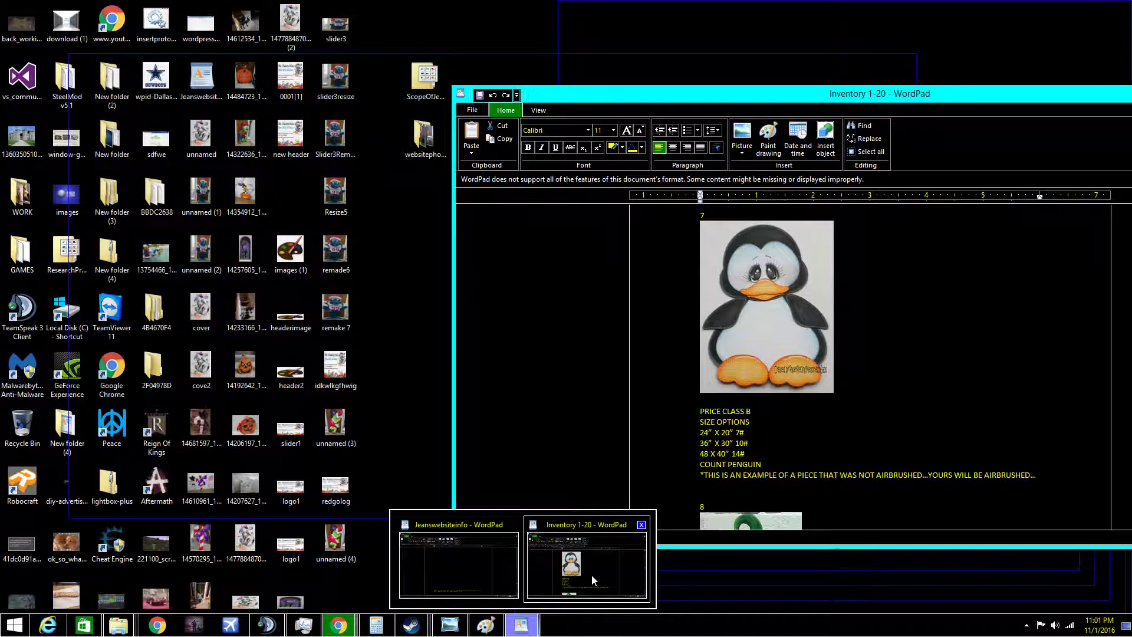
left_click(592, 573)
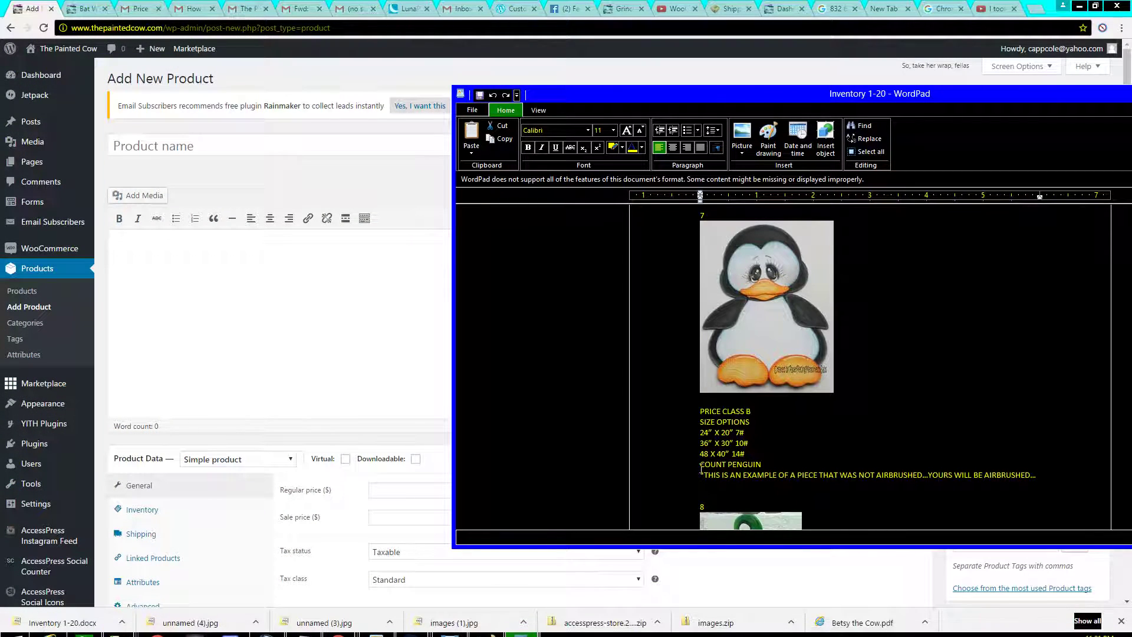
left_click_drag(701, 467, 762, 465)
right_click(749, 466)
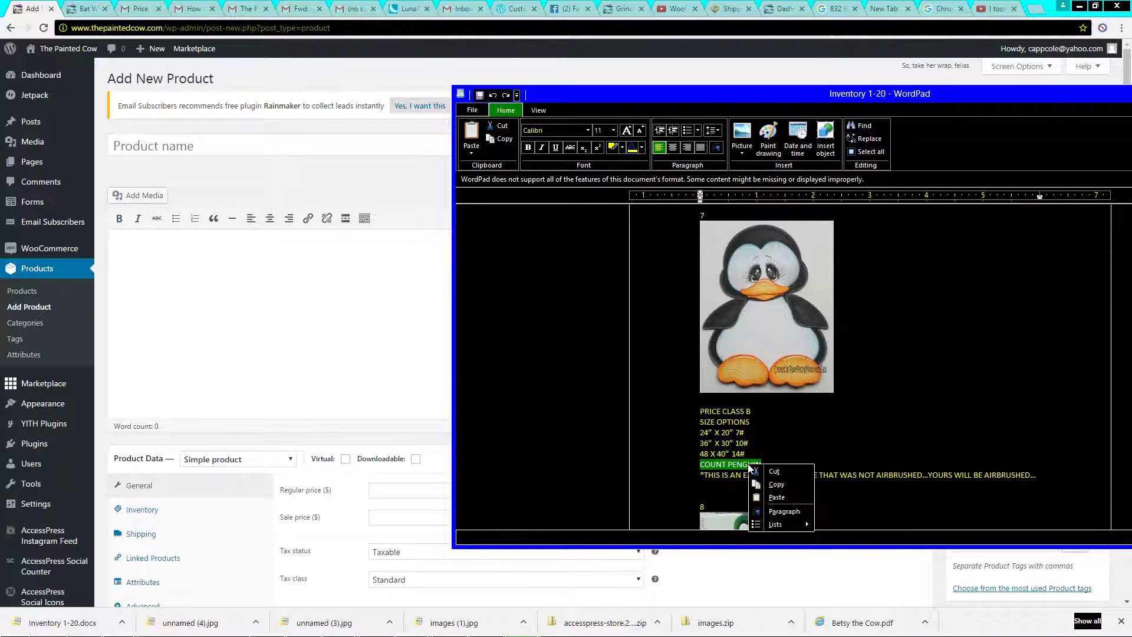
left_click(776, 484)
Step: Paste the name into Product name, retype it as 'Count Penguin', and let the draft save
left_click(354, 284)
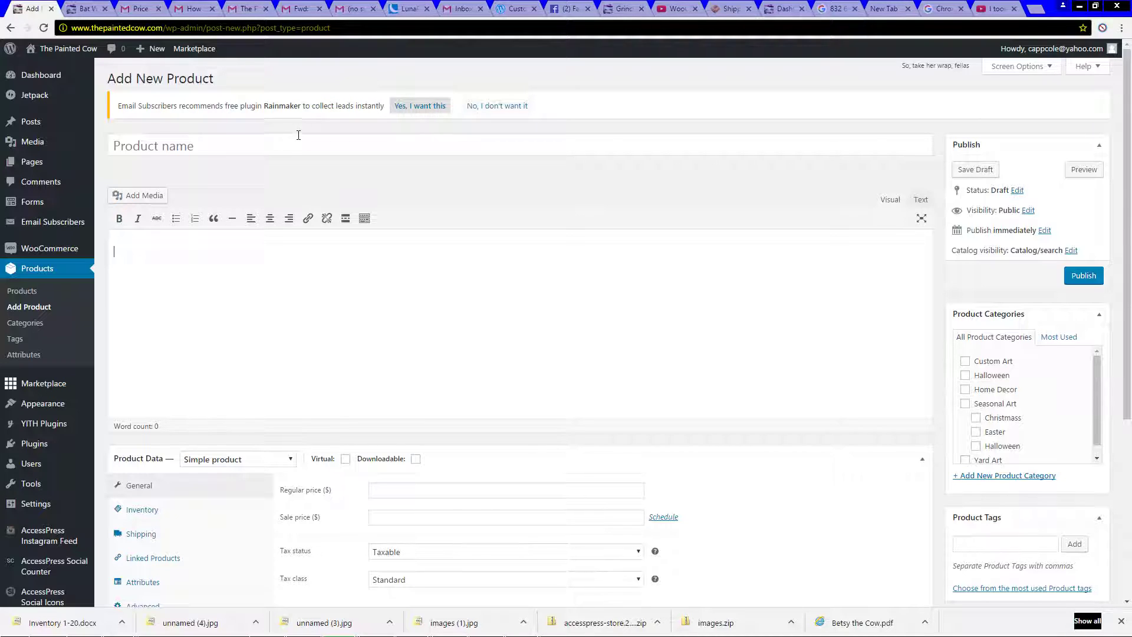
left_click(298, 144)
right_click(300, 145)
left_click(329, 218)
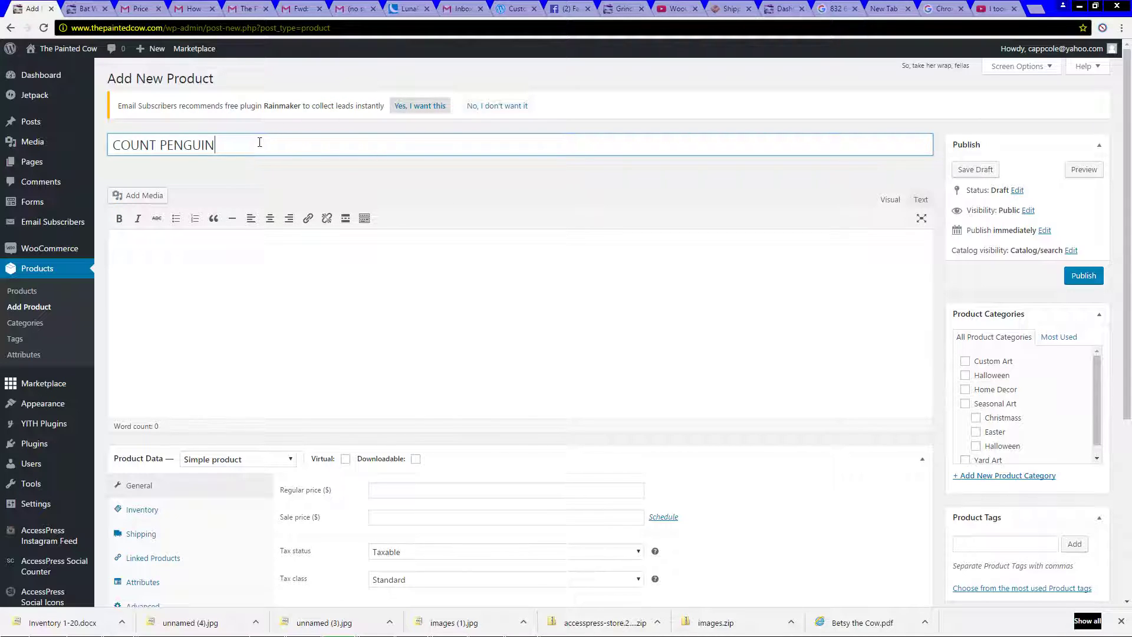
key("BackSpace")
key("BackSpace")
key("BackSpace")
key("BackSpace")
key("BackSpace")
key("BackSpace")
type("enguin")
left_click_drag(157, 146, 124, 147)
type("ount")
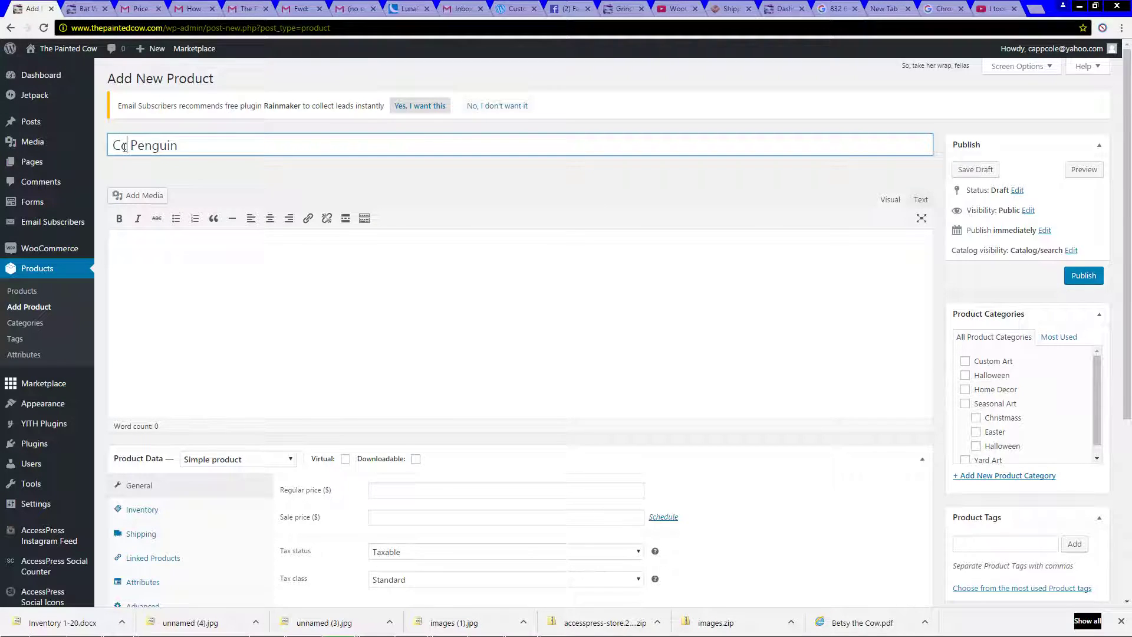
key("BackSpace")
key("BackSpace")
key("BackSpace")
key("BackSpace")
key("BackSpace")
type("ount")
left_click(247, 301)
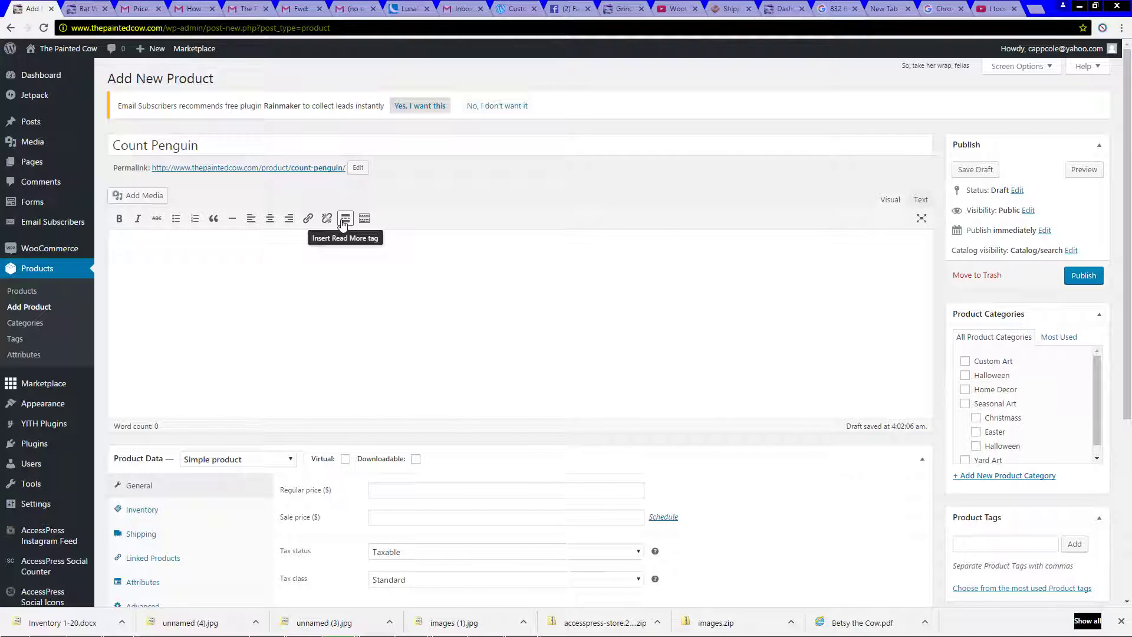
Step: Type 'Attention:' in the description and paste the airbrushing note from Inventory 1-20 after it
type("Attention:")
left_click(534, 627)
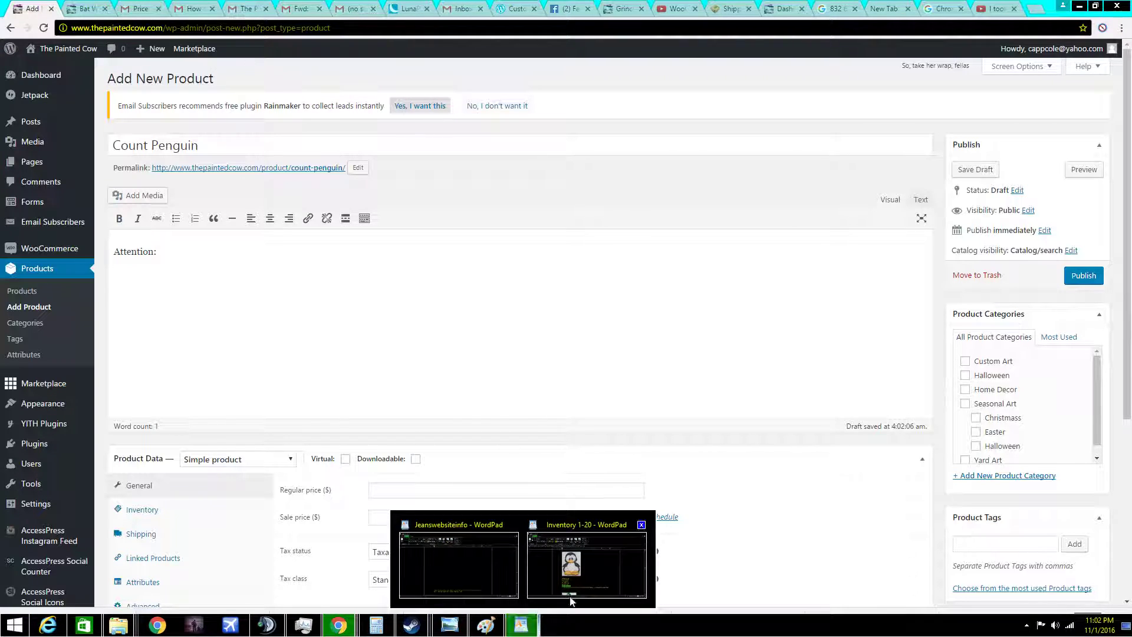
left_click(586, 563)
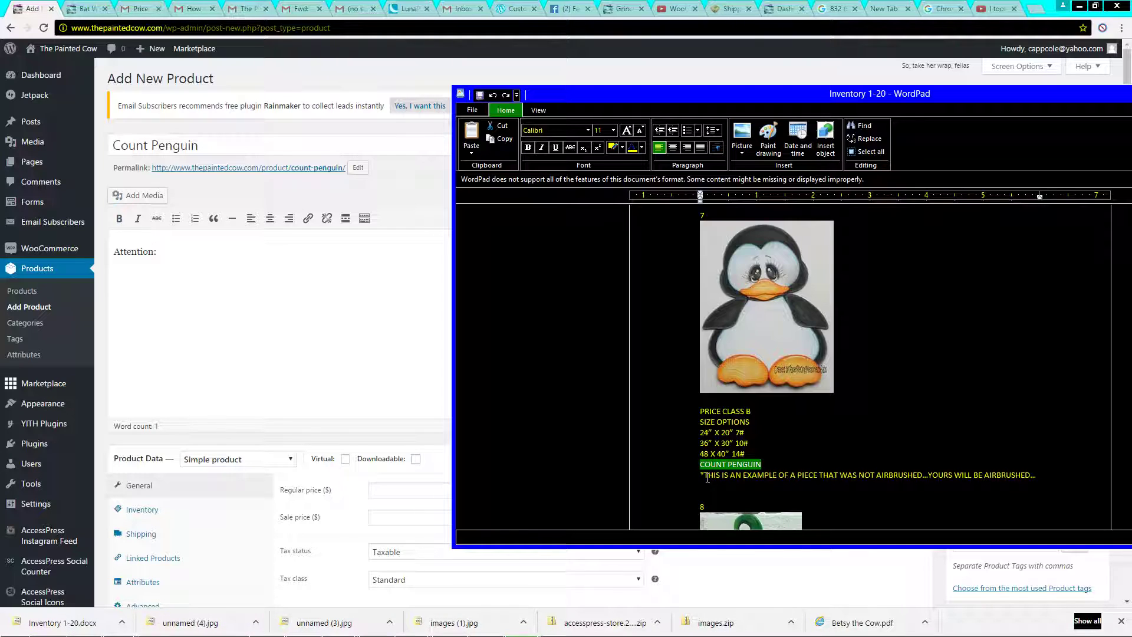
left_click_drag(705, 475, 1019, 472)
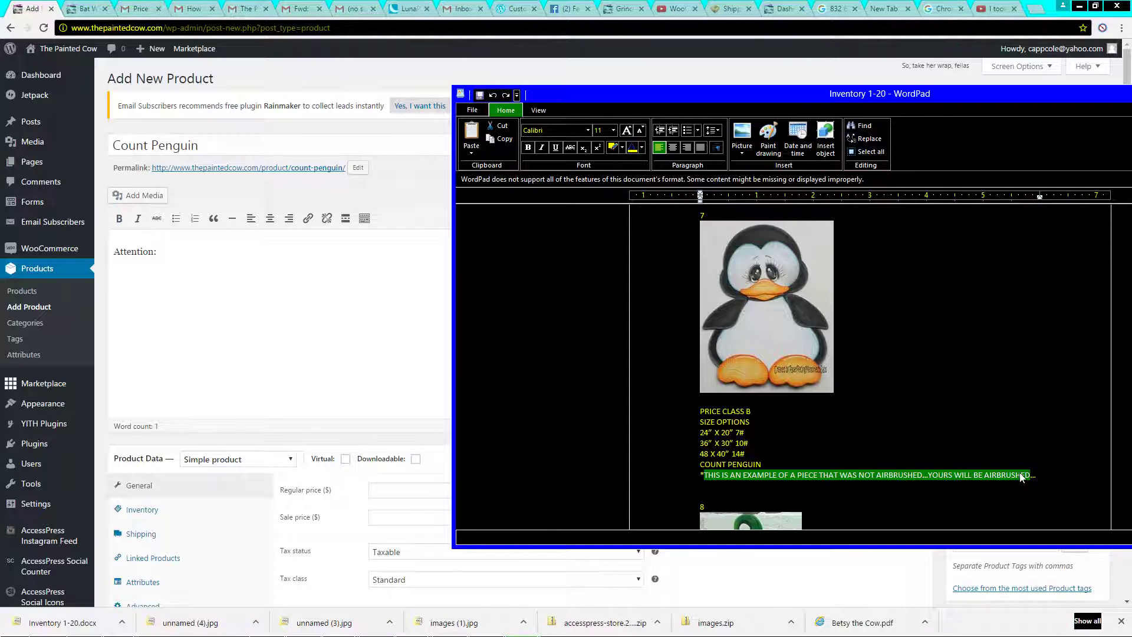
right_click(1019, 473)
left_click(1041, 492)
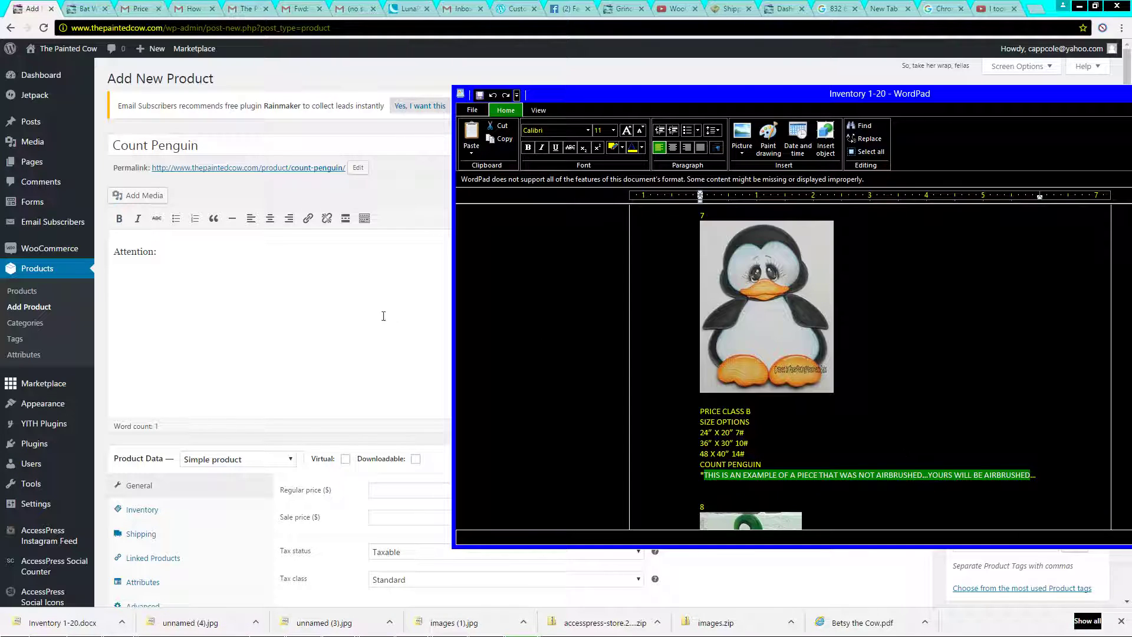
left_click(322, 304)
right_click(319, 267)
left_click(411, 338)
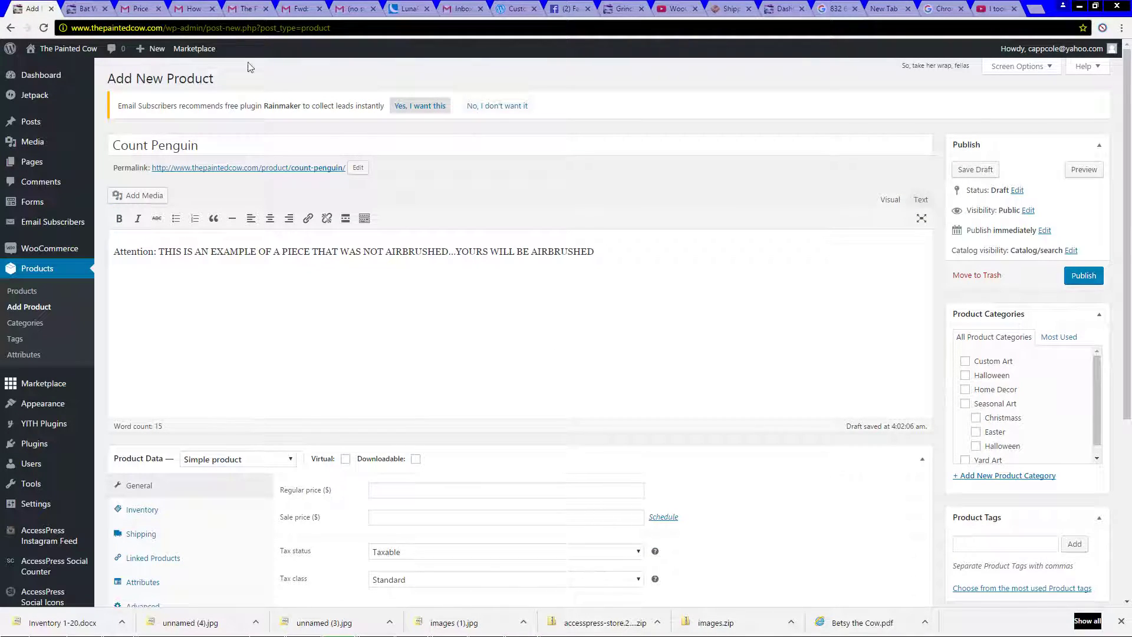
Step: Copy the Bat With Fangs plywood, paint and sealant paragraph and paste it below the note
left_click(83, 8)
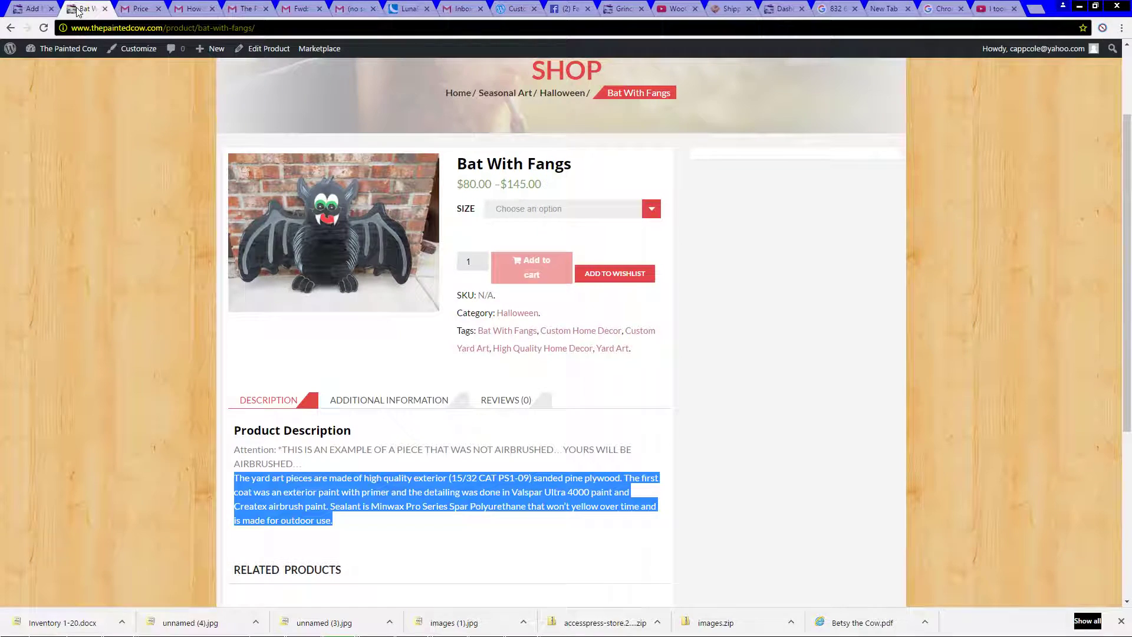
right_click(441, 505)
left_click(488, 503)
left_click(34, 8)
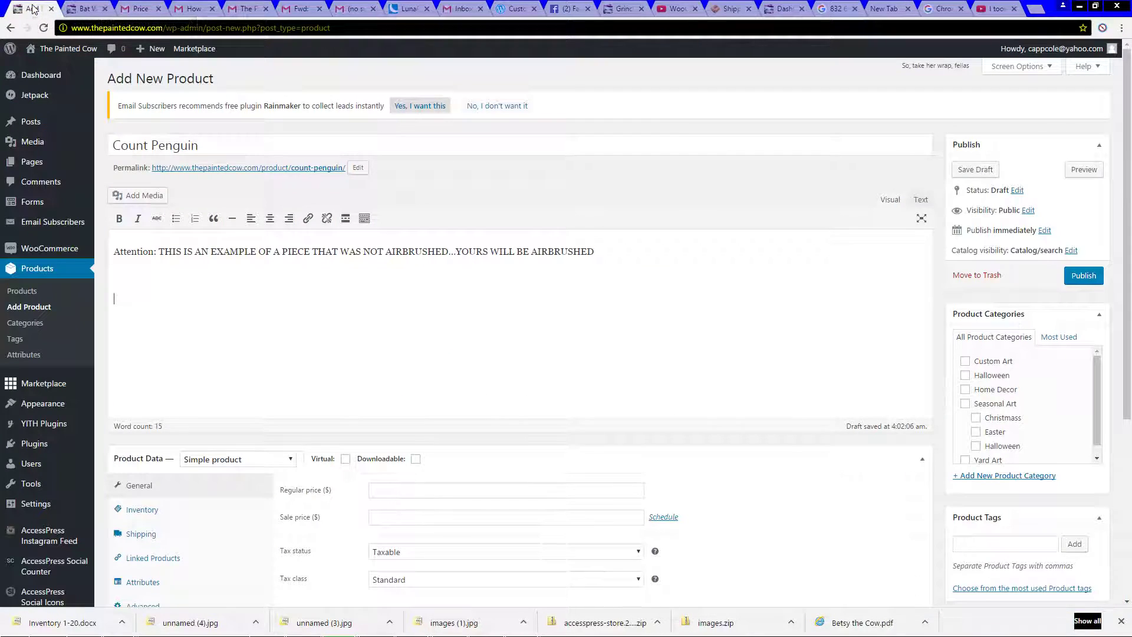
right_click(286, 300)
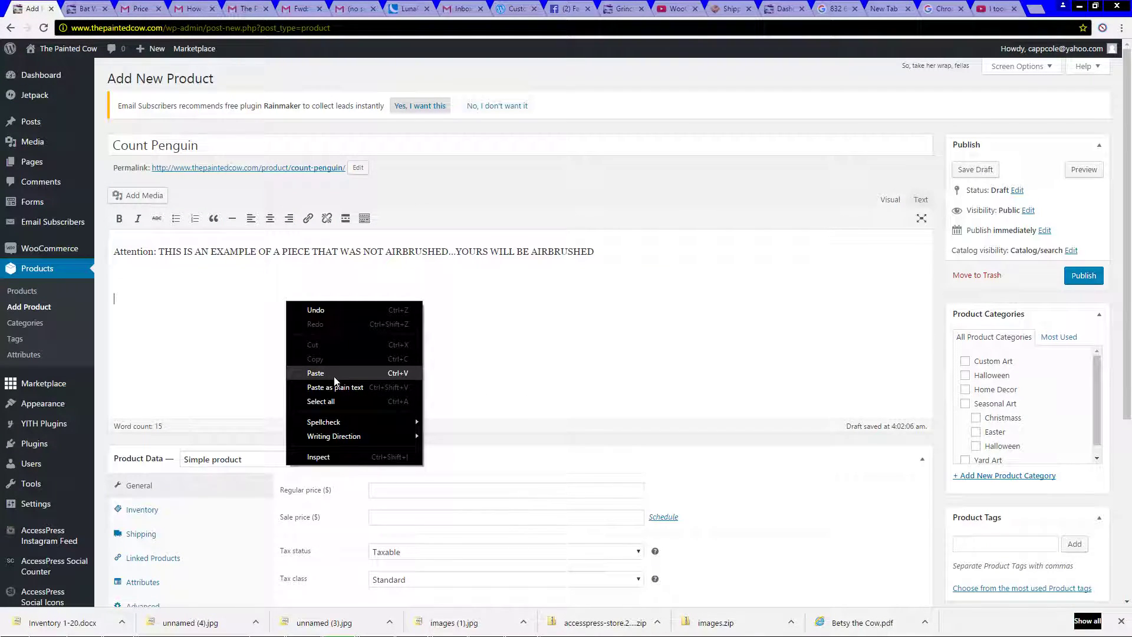
left_click(315, 373)
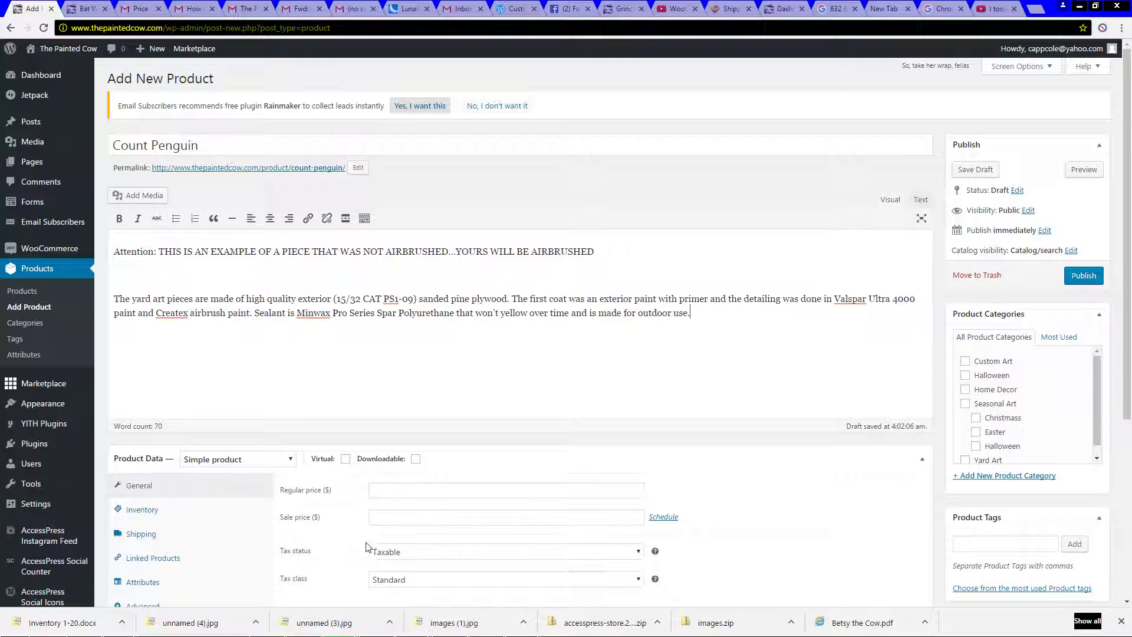
Step: Set the Product Data type to Variable product and show its Attributes section
scroll(507, 534, "down", 3)
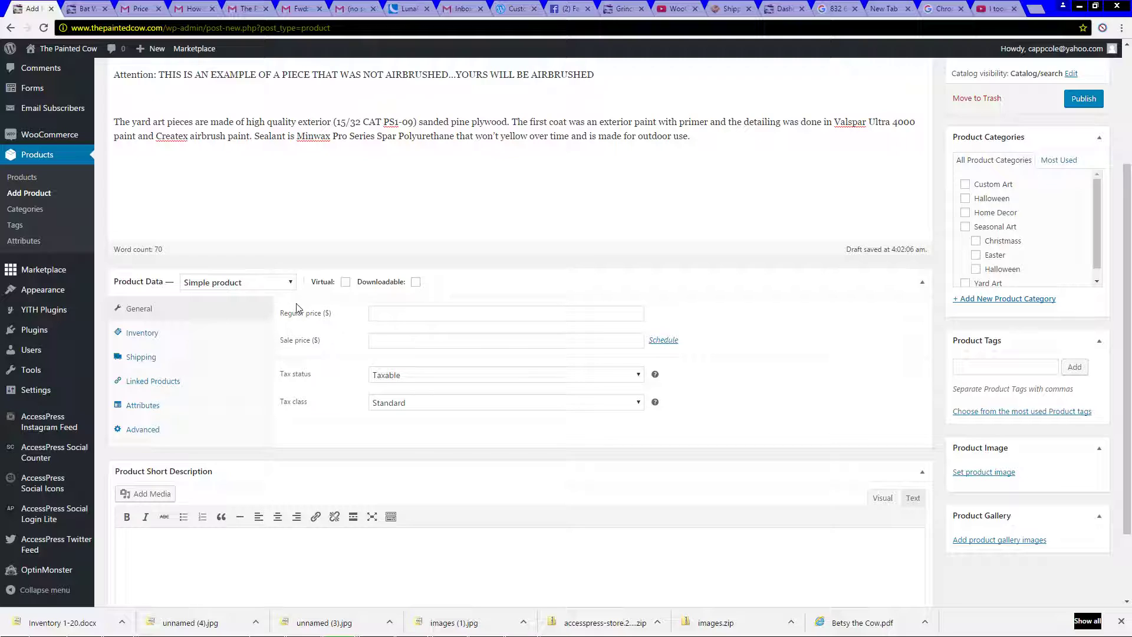
left_click(243, 283)
left_click(247, 345)
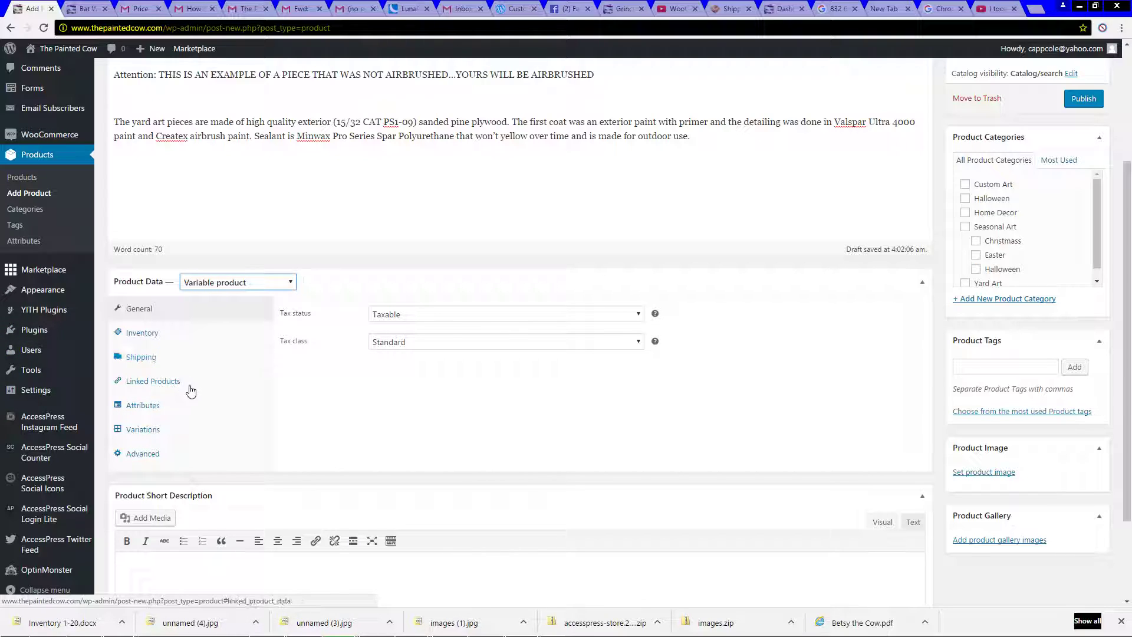
left_click(192, 411)
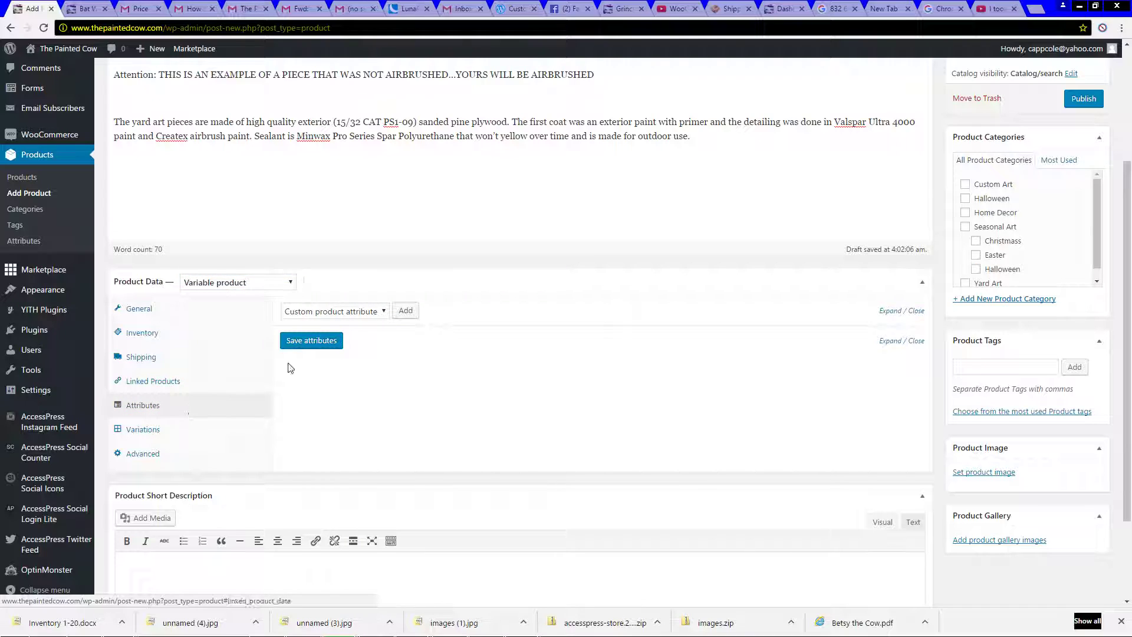
Step: Add a custom SIZE attribute with values 24|36|48, used for variations, and save it
left_click(406, 312)
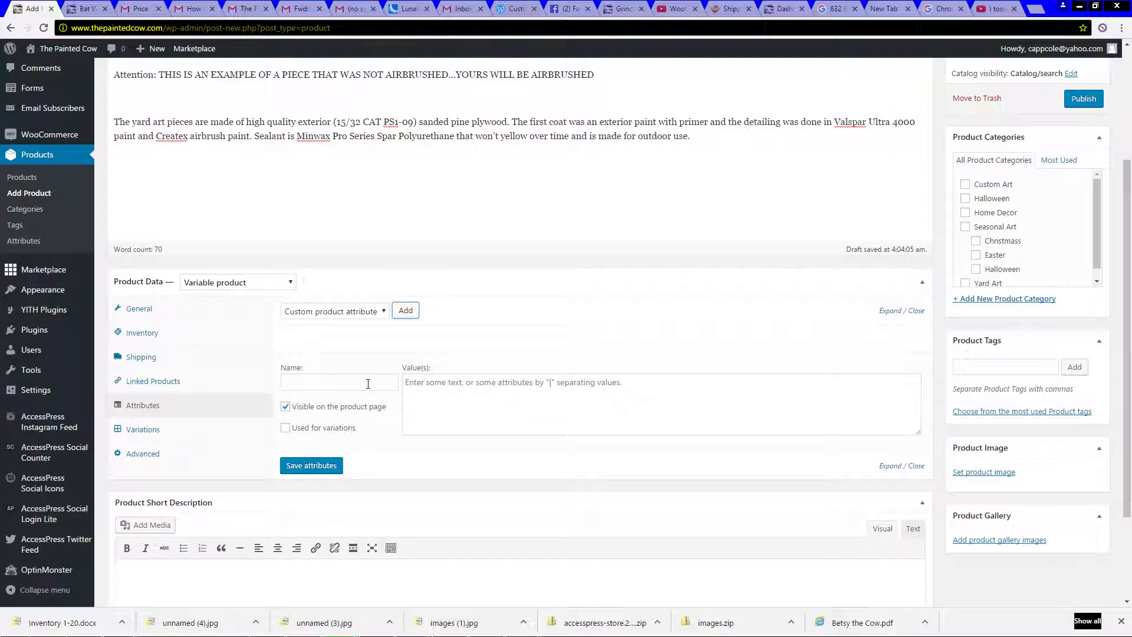
left_click(367, 383)
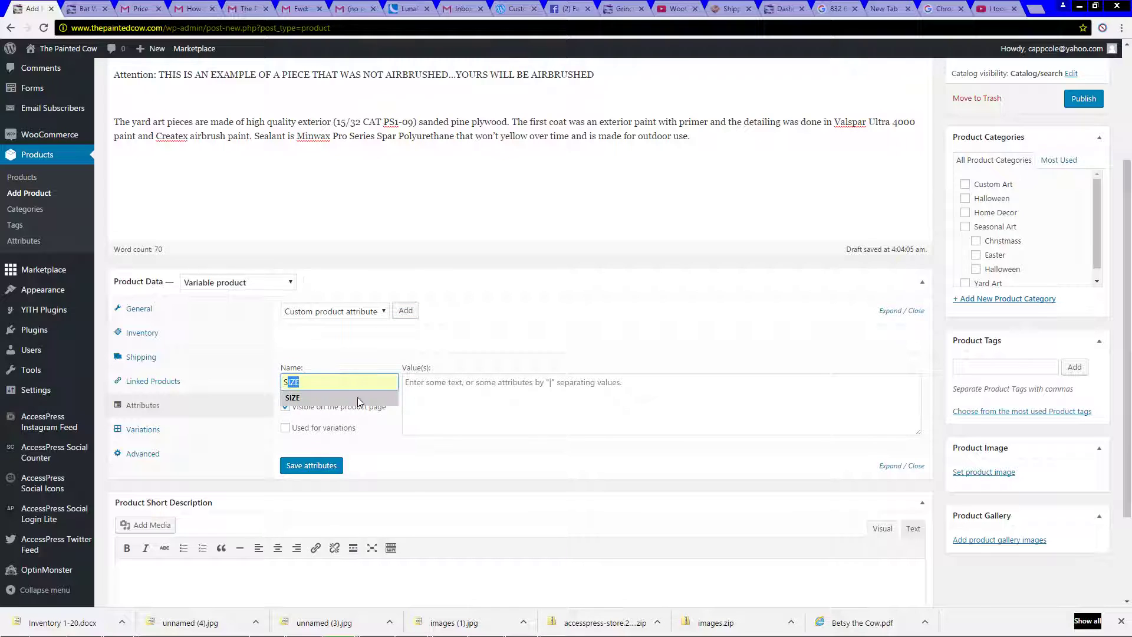
left_click(361, 401)
left_click(540, 399)
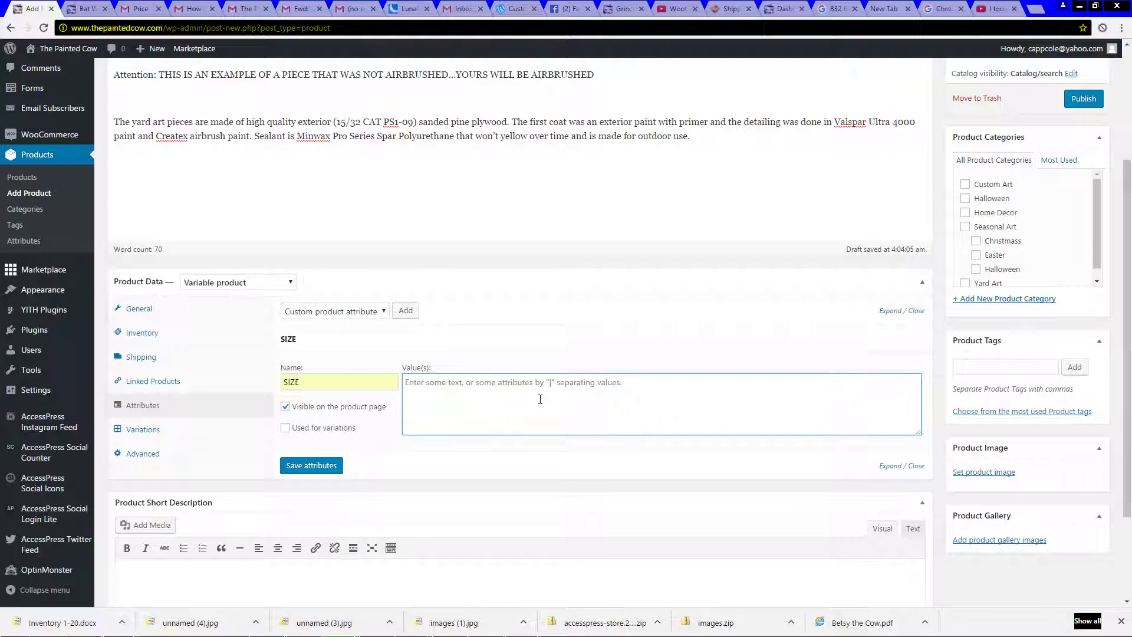
mouse_move(521, 623)
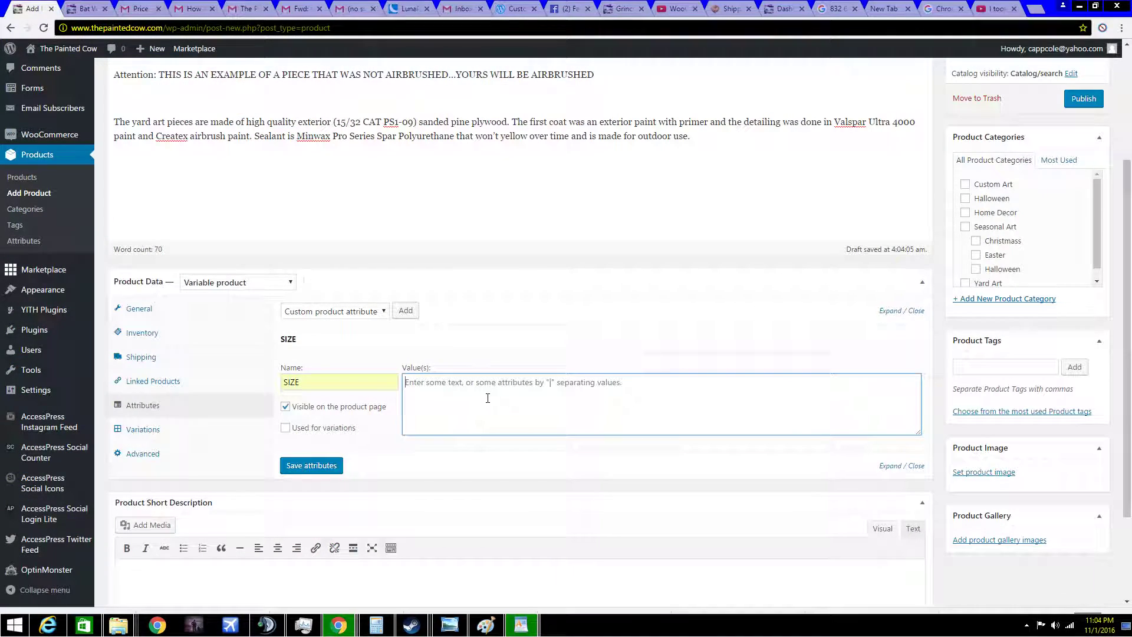
type("24")
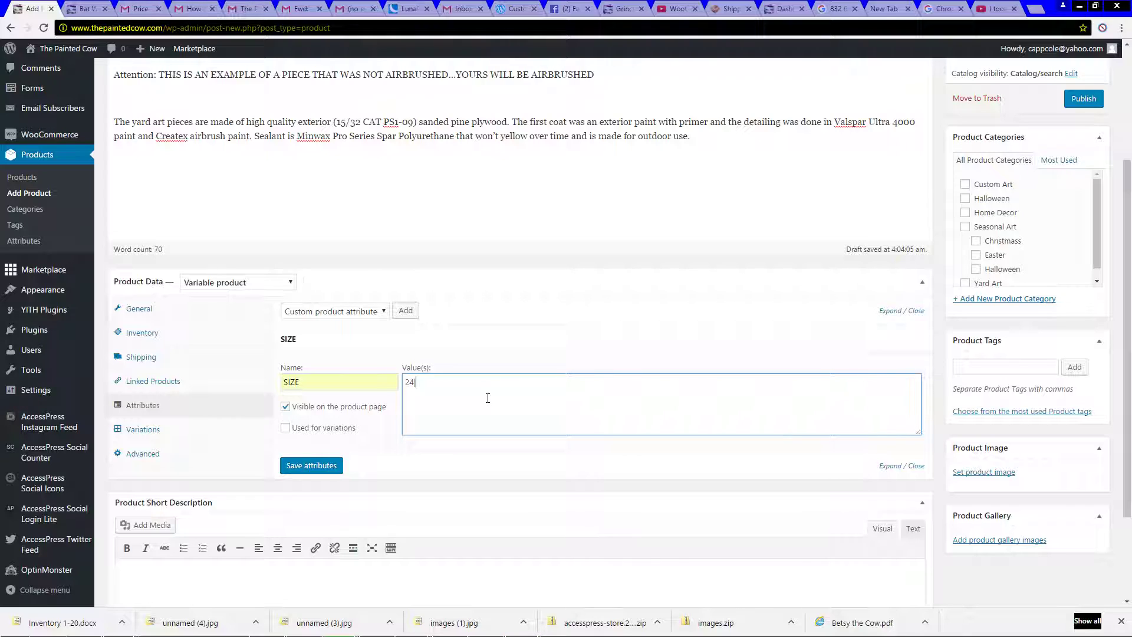
type("|36|48")
left_click(315, 432)
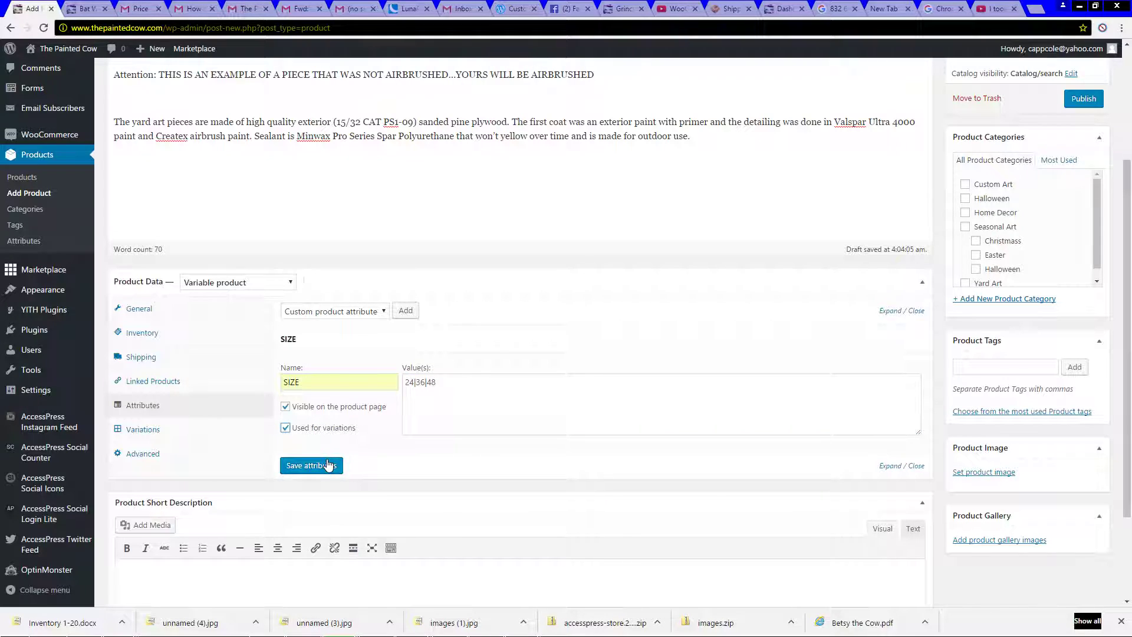
left_click(324, 469)
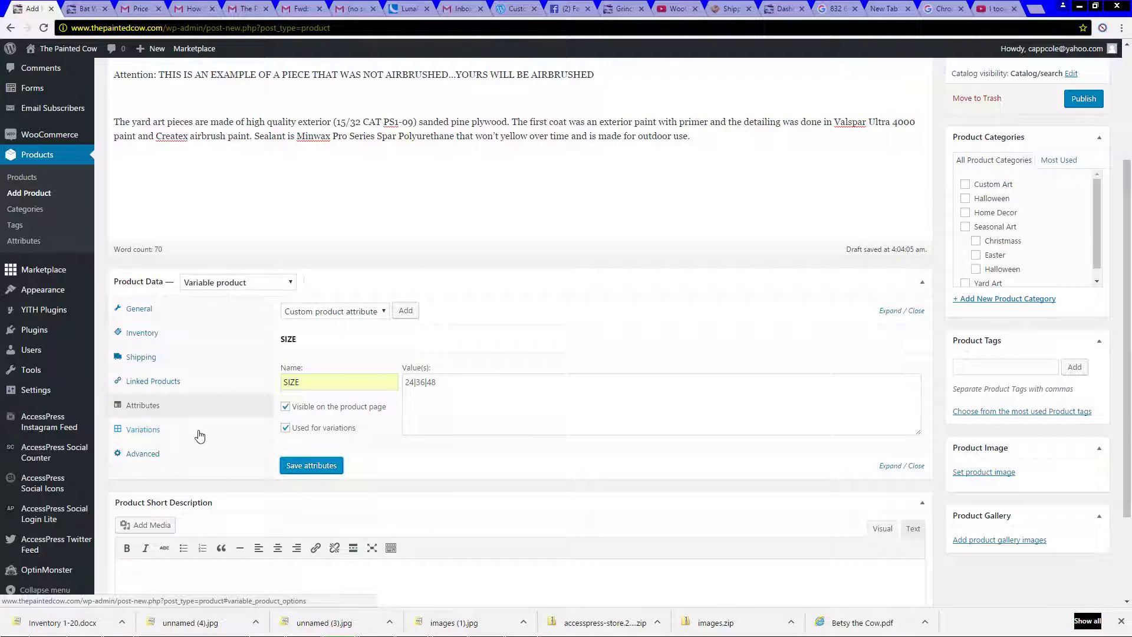
Step: Add three variations (#112, #113, #114) and keep Default Form Values at no default SIZE
left_click(200, 434)
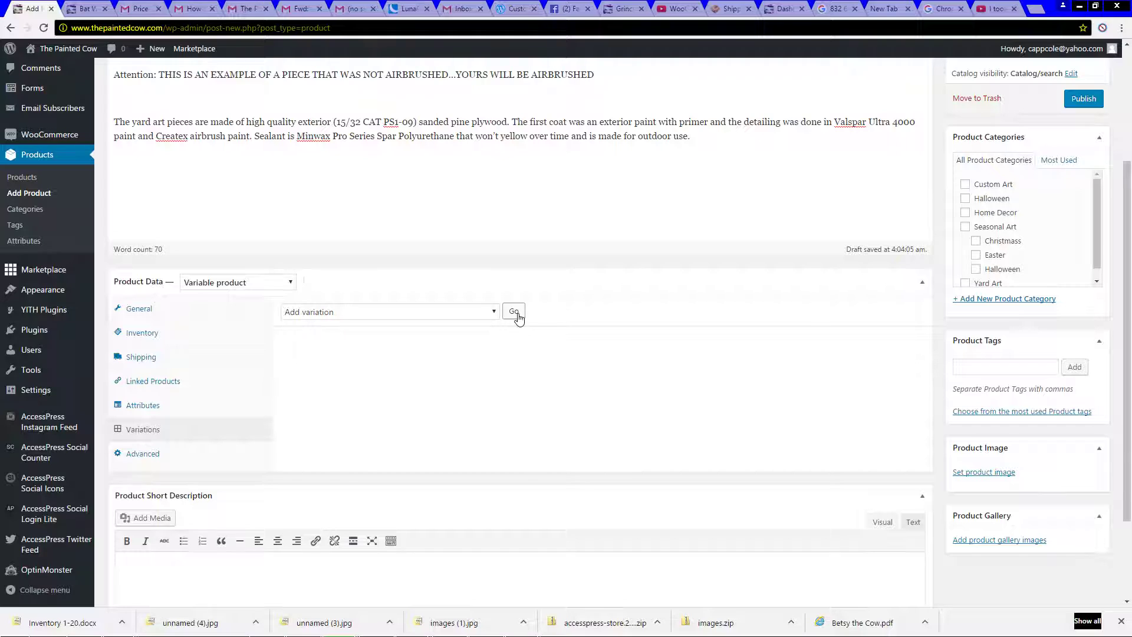
left_click(513, 312)
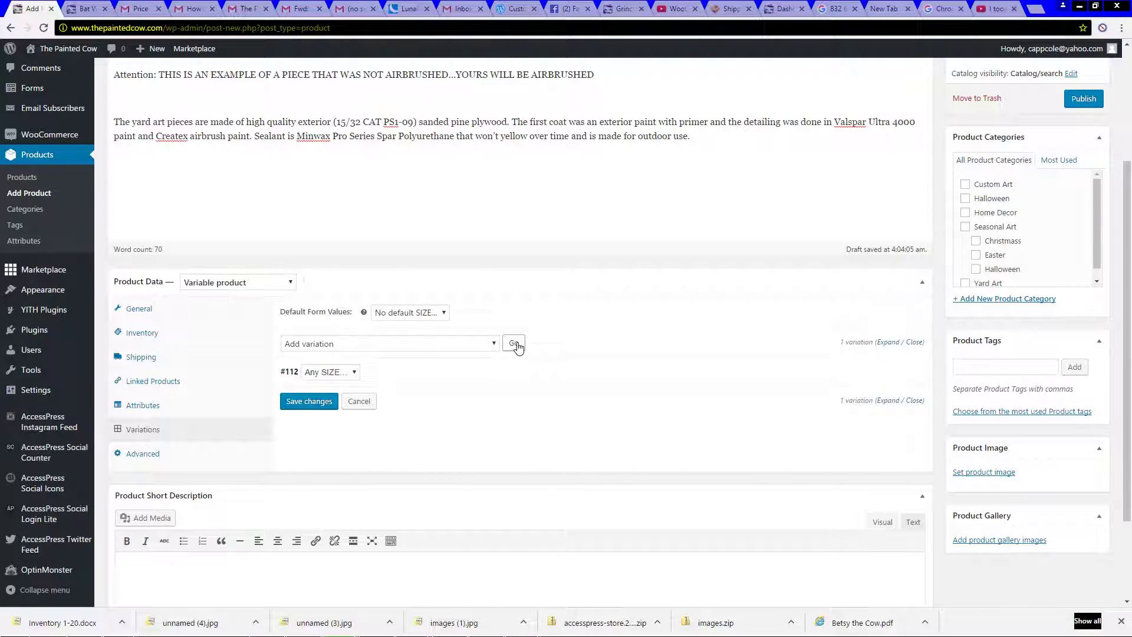
left_click(515, 345)
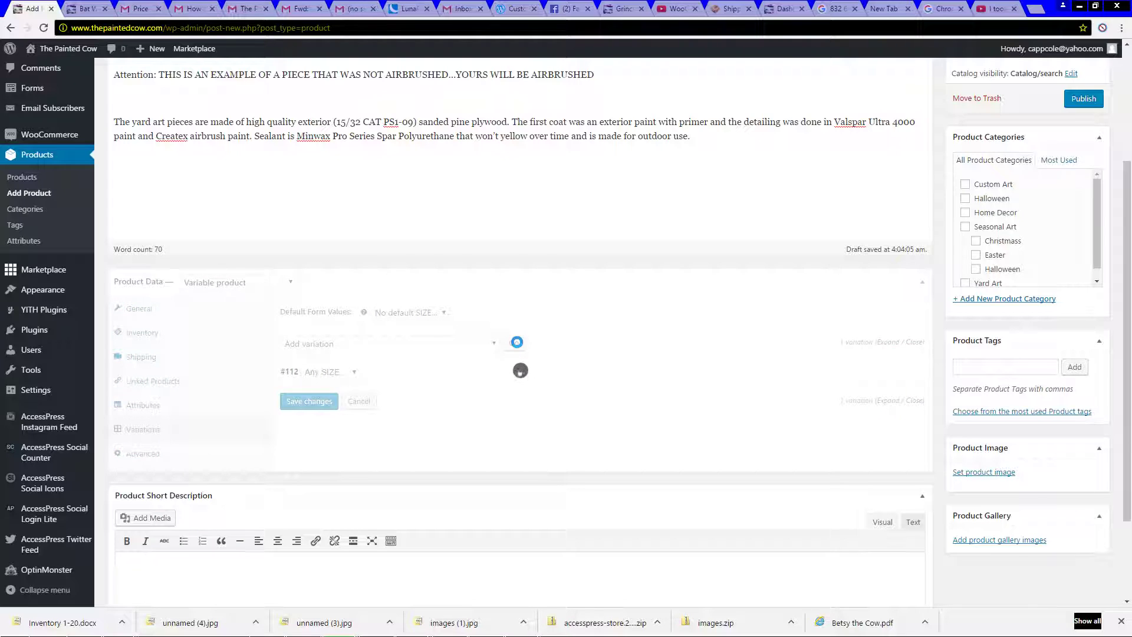
left_click(511, 345)
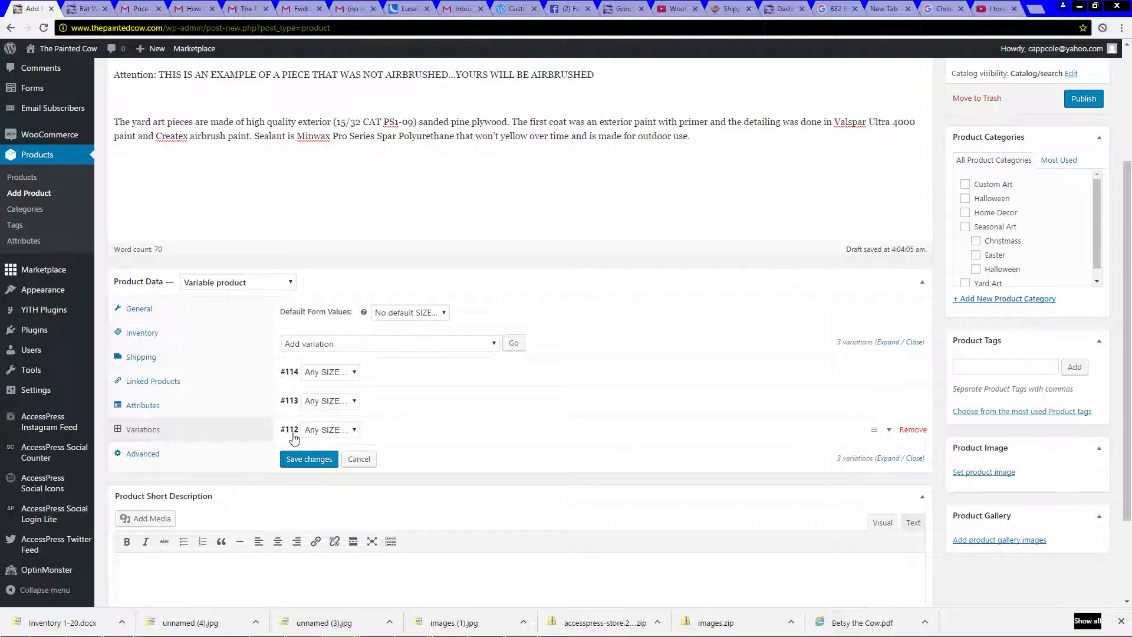
left_click(398, 313)
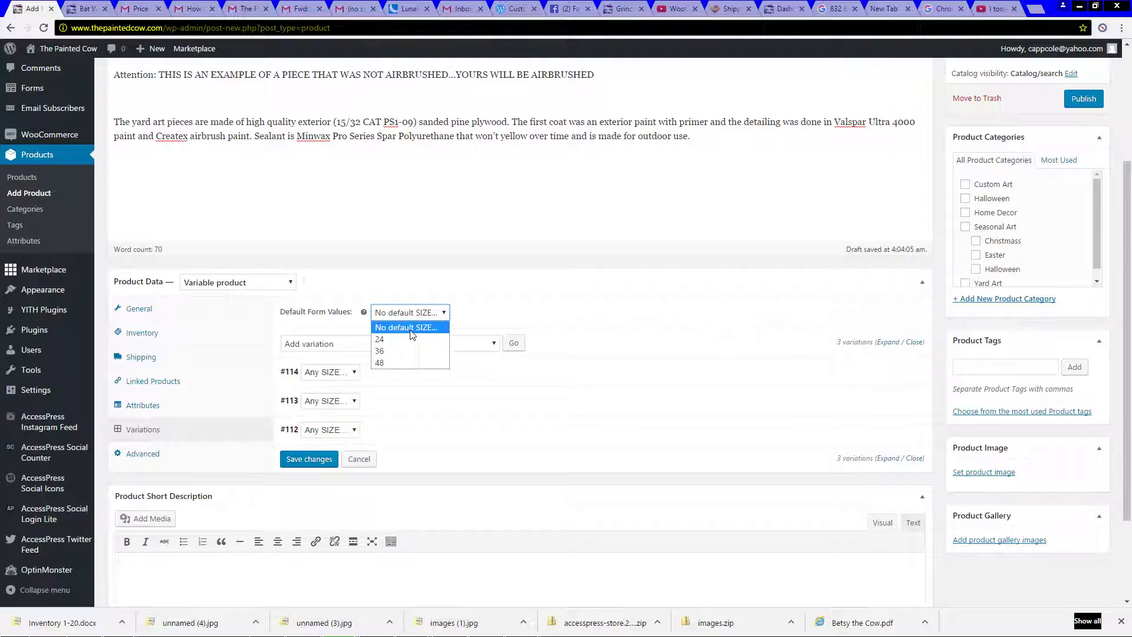
left_click(411, 329)
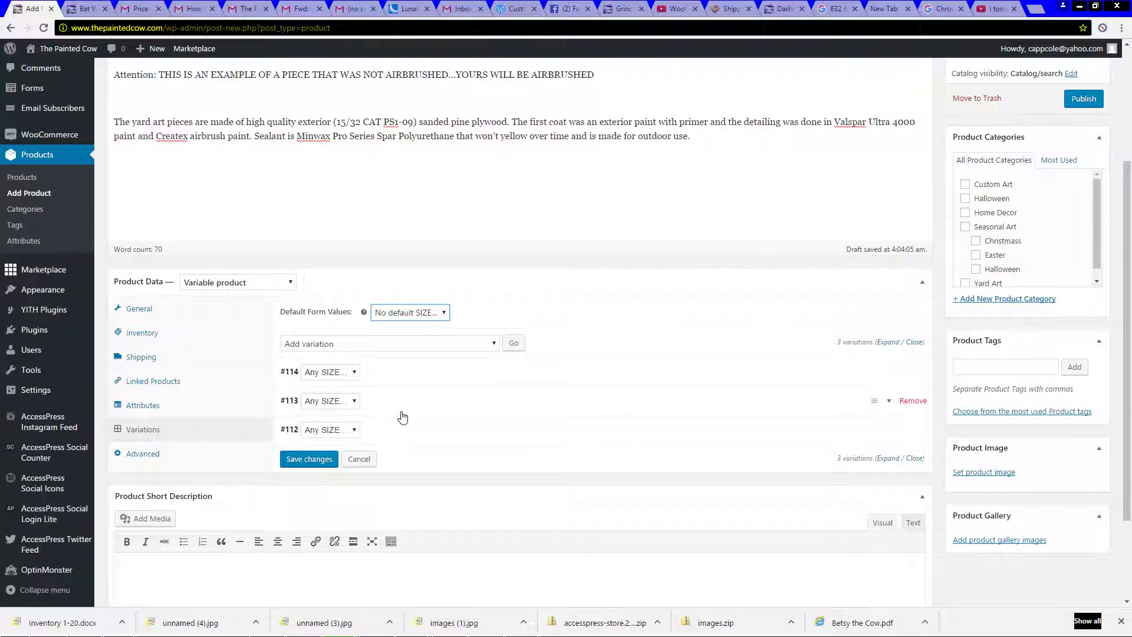
Step: Set variation #112 to SIZE 24 and expand its details
left_click(349, 436)
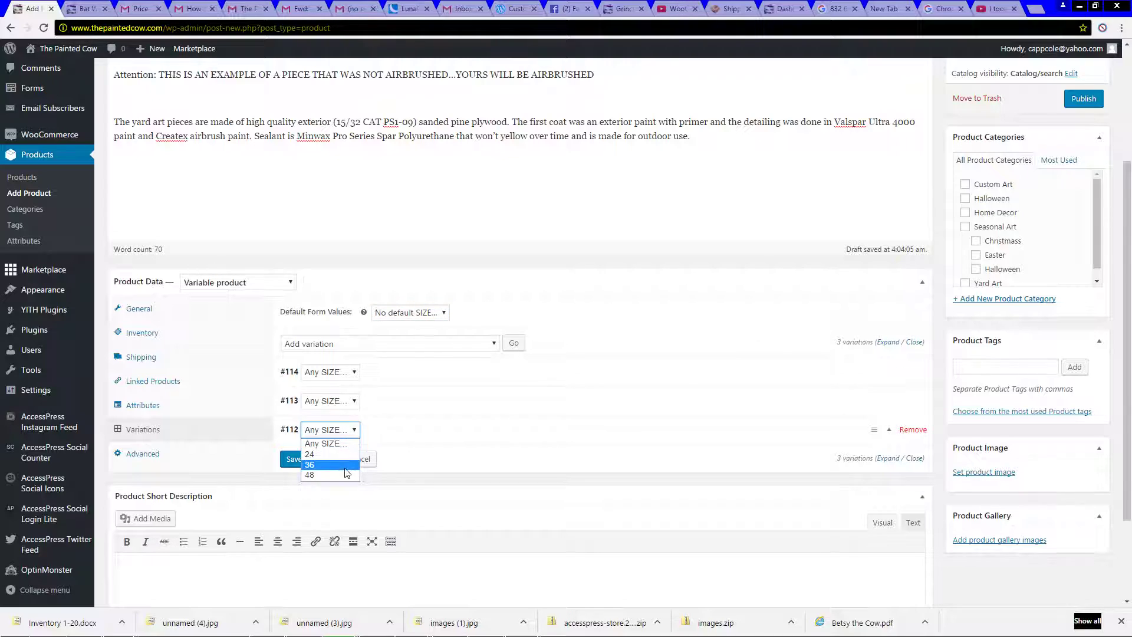
left_click(352, 454)
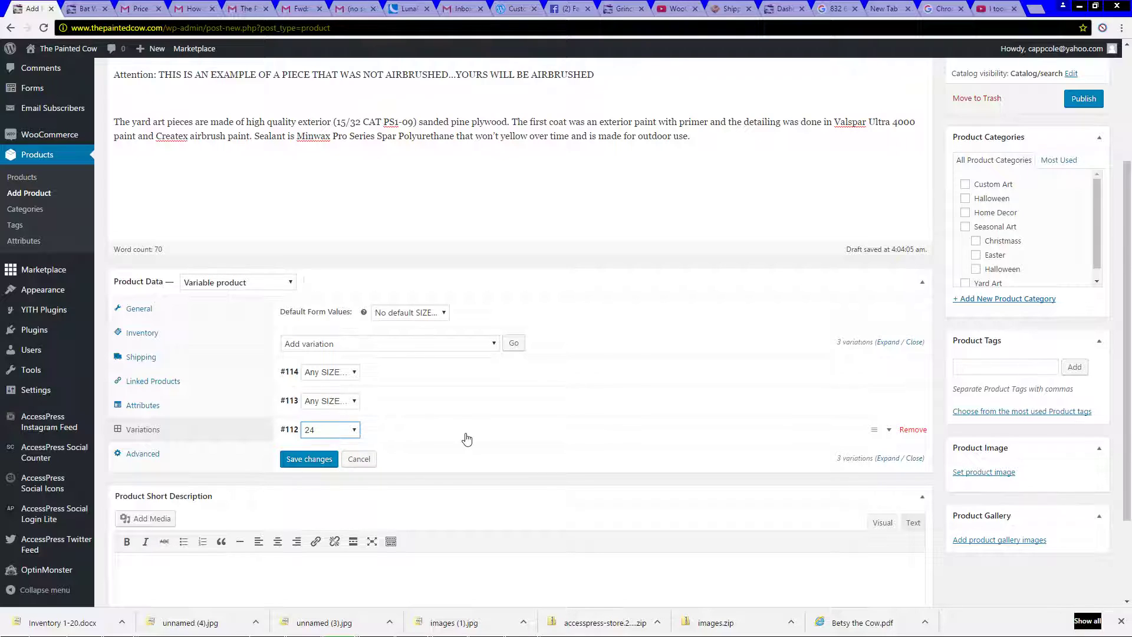
triple_click(473, 437)
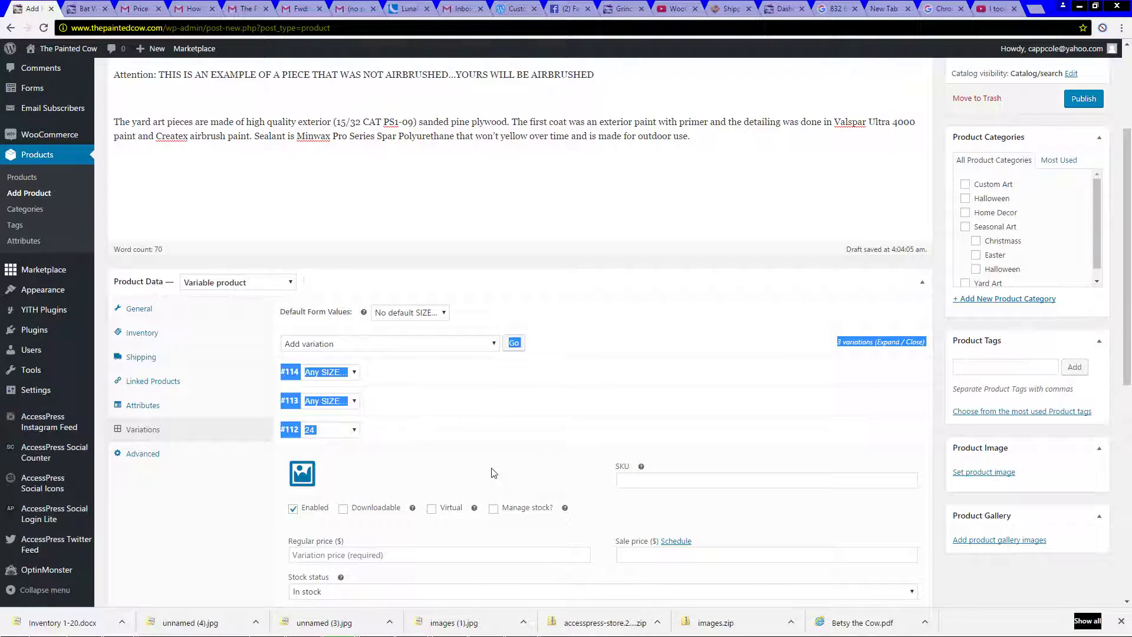
scroll(495, 466, "down", 1)
scroll(190, 513, "down", 1)
left_click(513, 412)
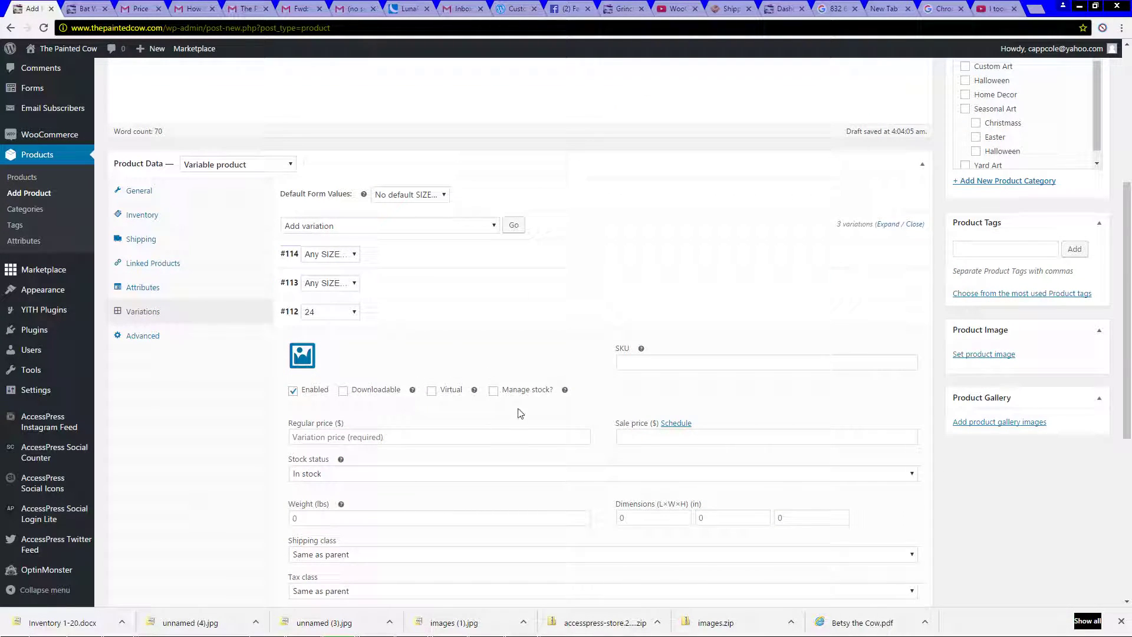
scroll(513, 412, "down", 1)
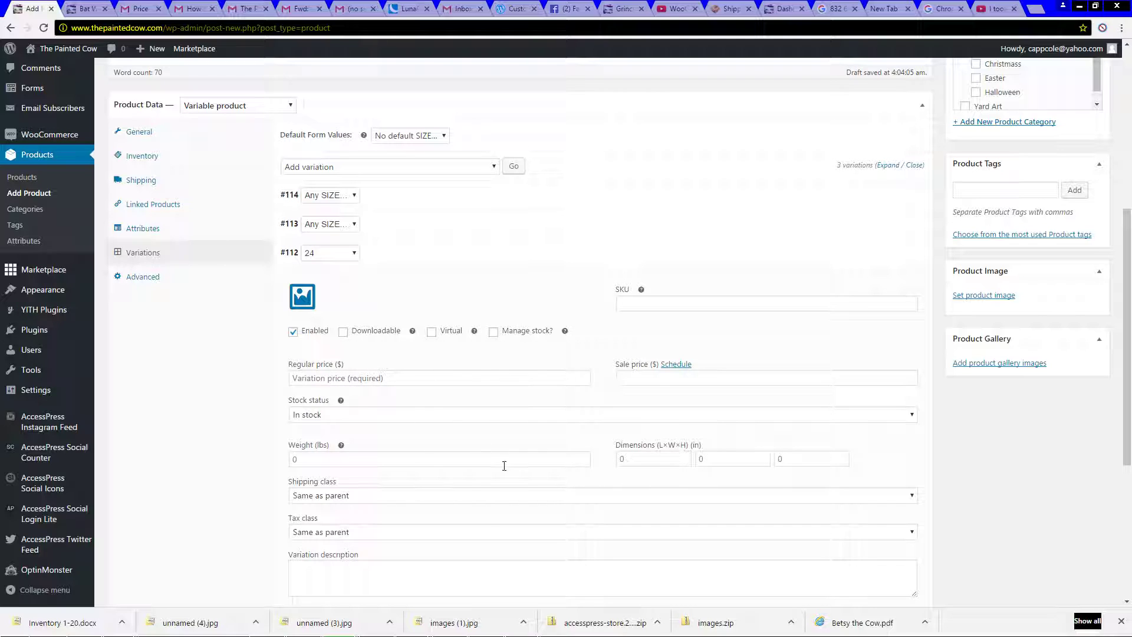
mouse_move(499, 634)
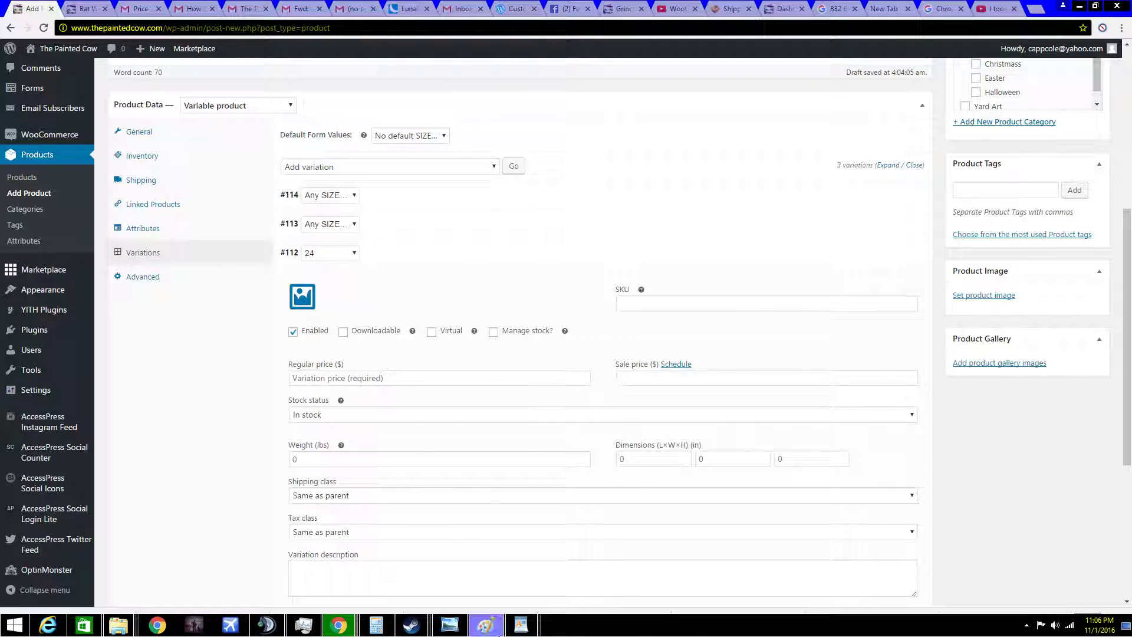
mouse_move(561, 580)
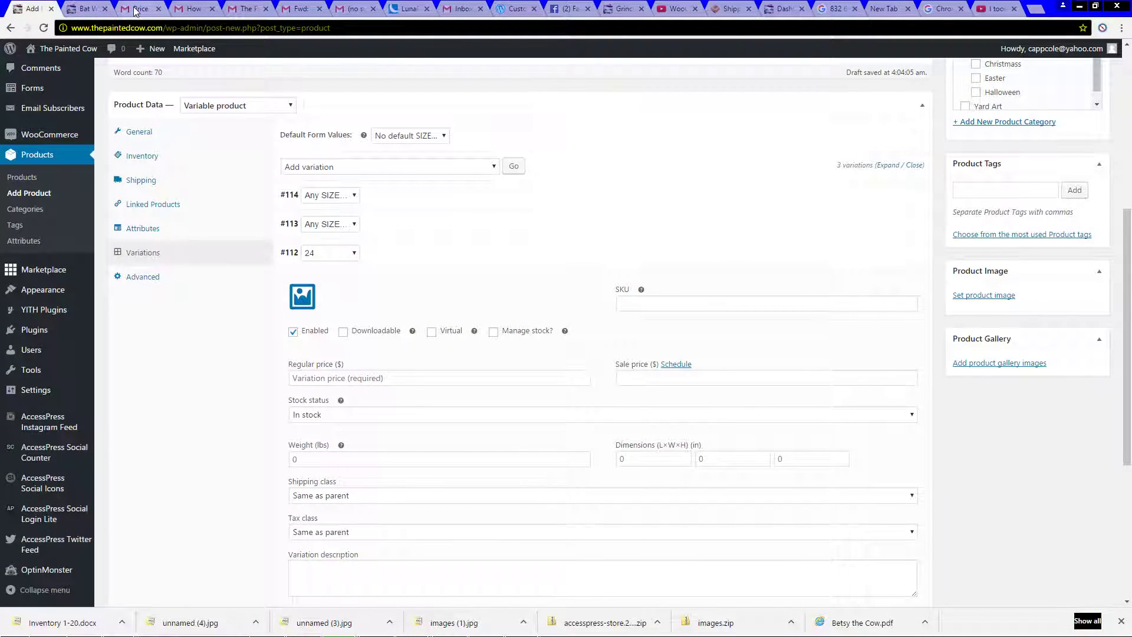
Step: After checking the price email, give variation #112 a regular price of 80.00 and weight 7 lbs
left_click(135, 9)
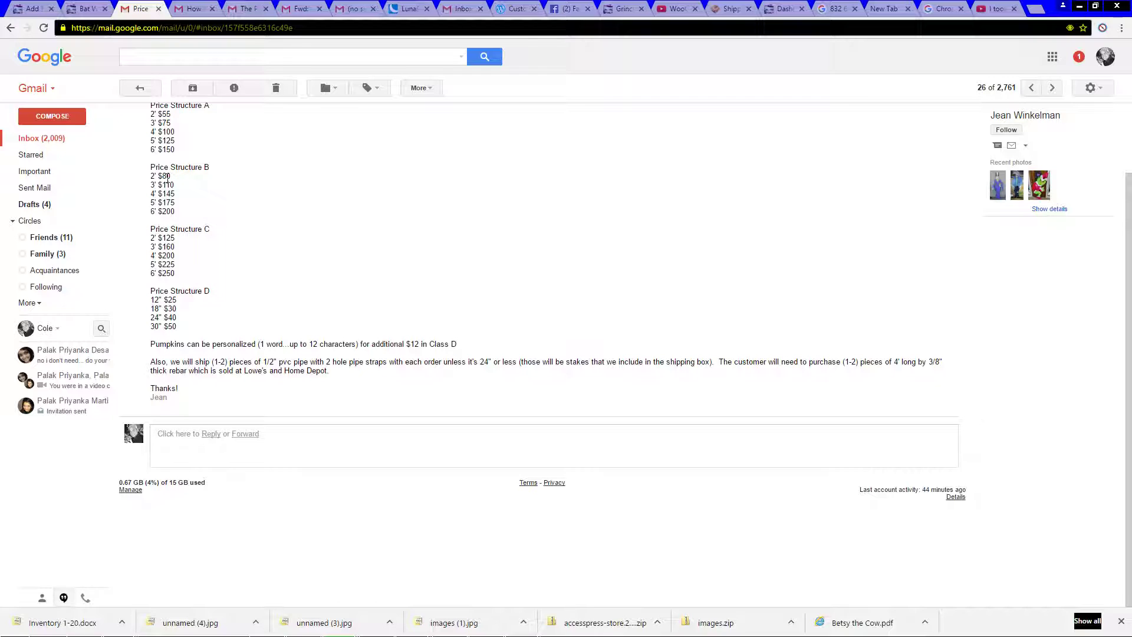
left_click(32, 10)
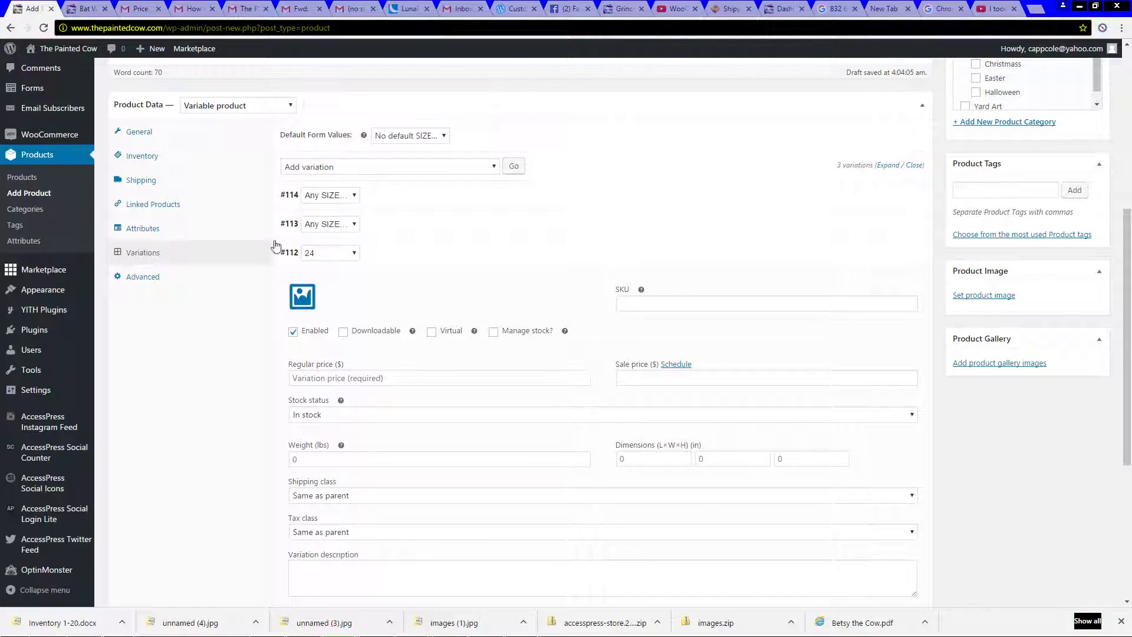
left_click(363, 379)
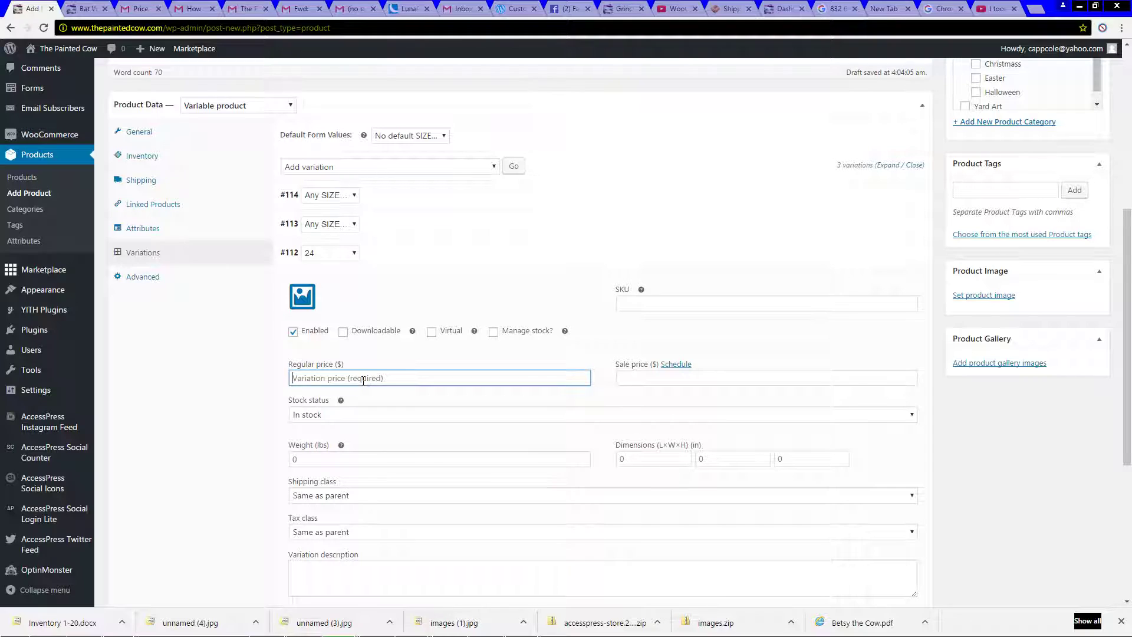
type("80.00")
left_click(429, 458)
mouse_move(540, 630)
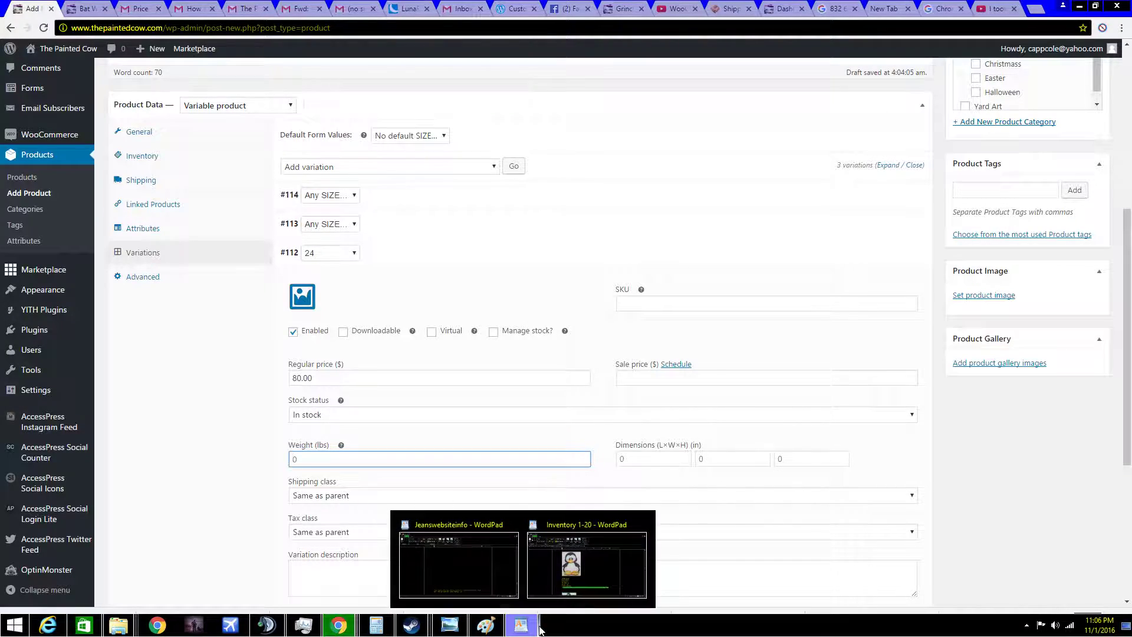
mouse_move(573, 588)
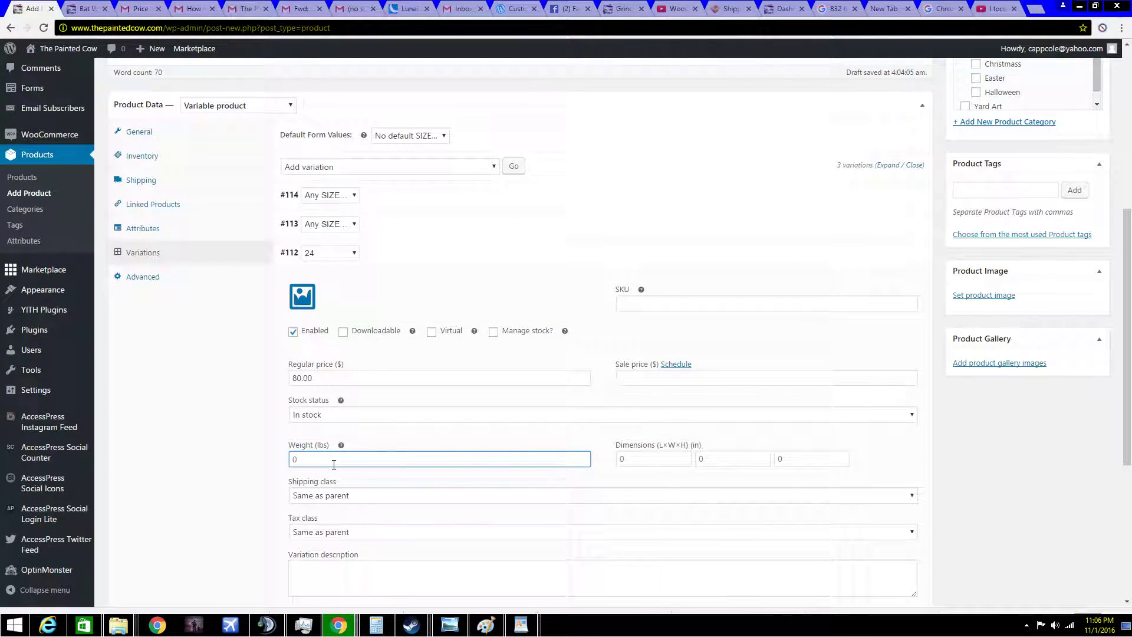
left_click(333, 465)
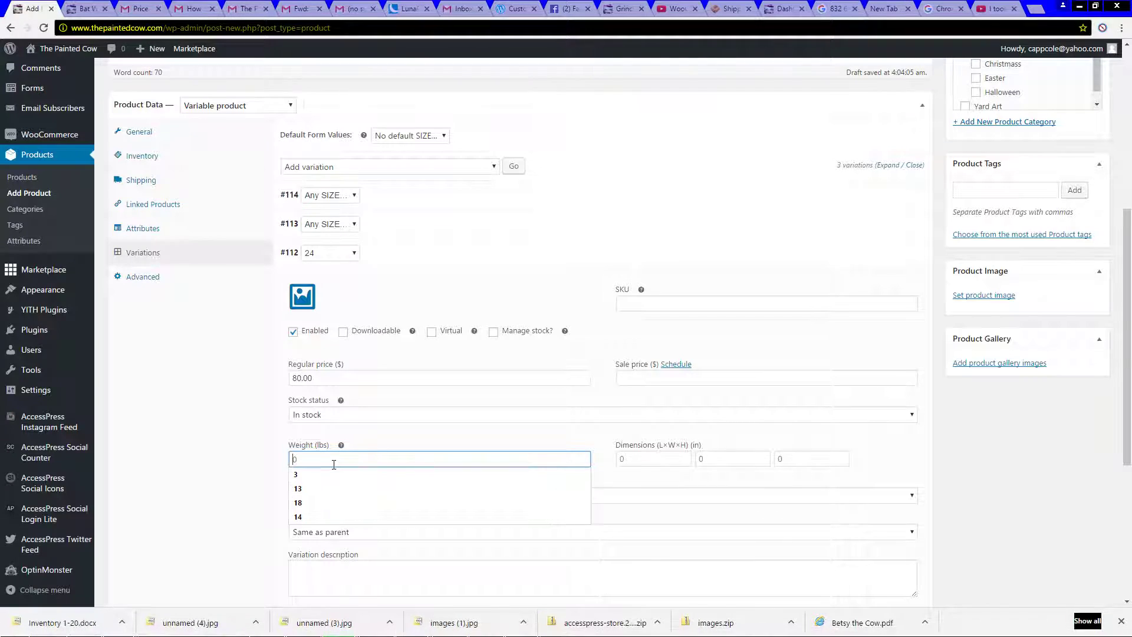
type("7")
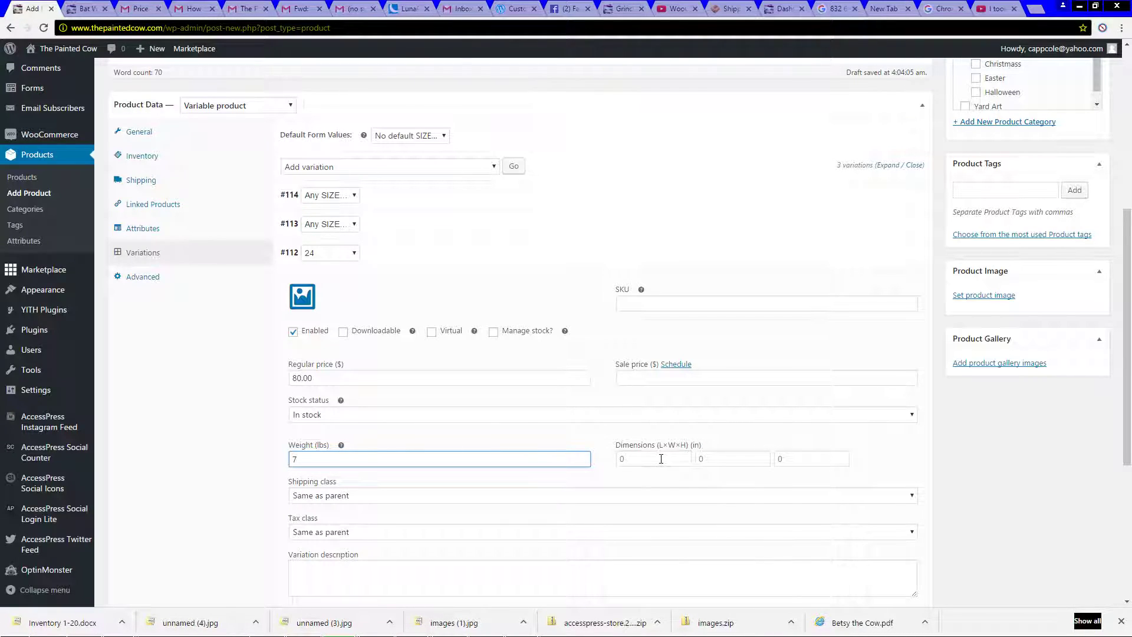
Step: Set variation #112's dimensions to length 24, width 3 and height 20 inches
left_click(661, 459)
type("24")
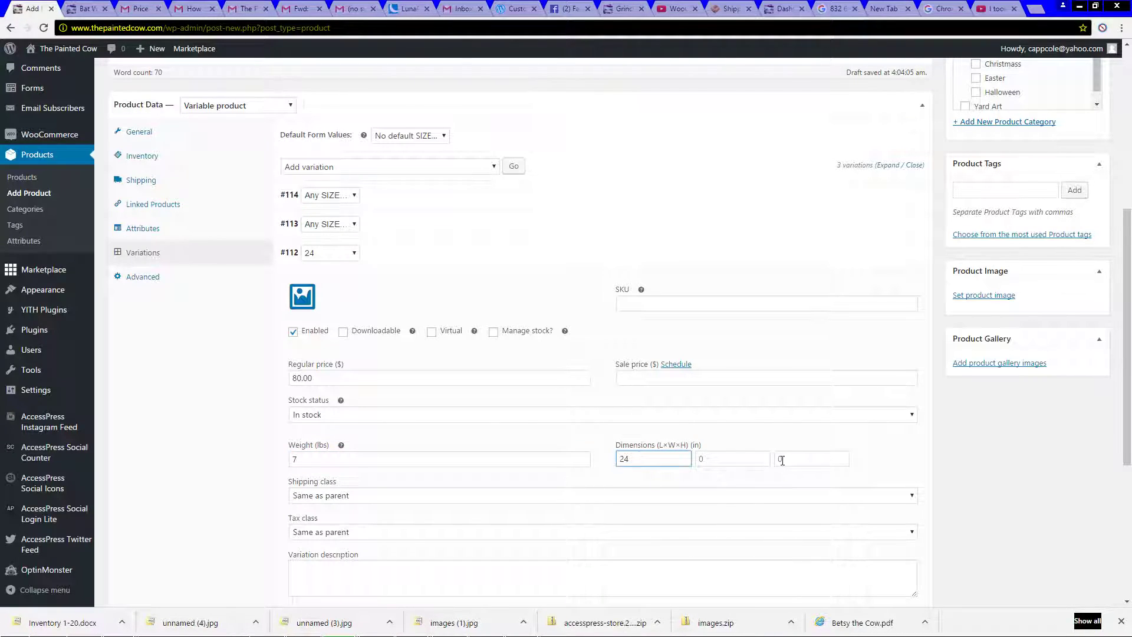
left_click(781, 460)
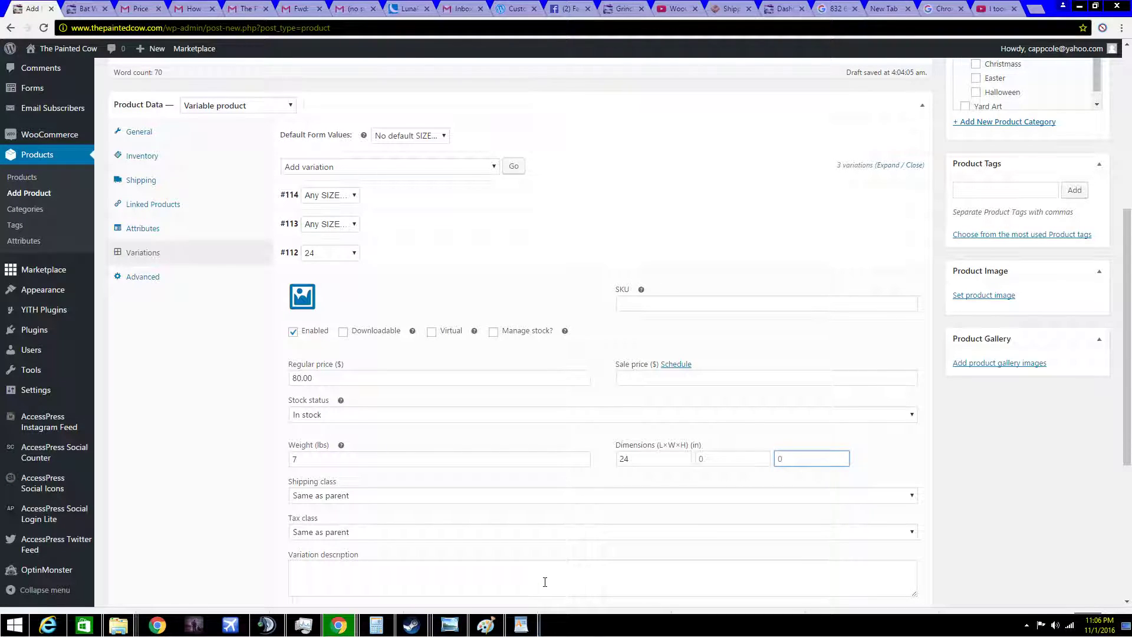
mouse_move(521, 625)
mouse_move(593, 599)
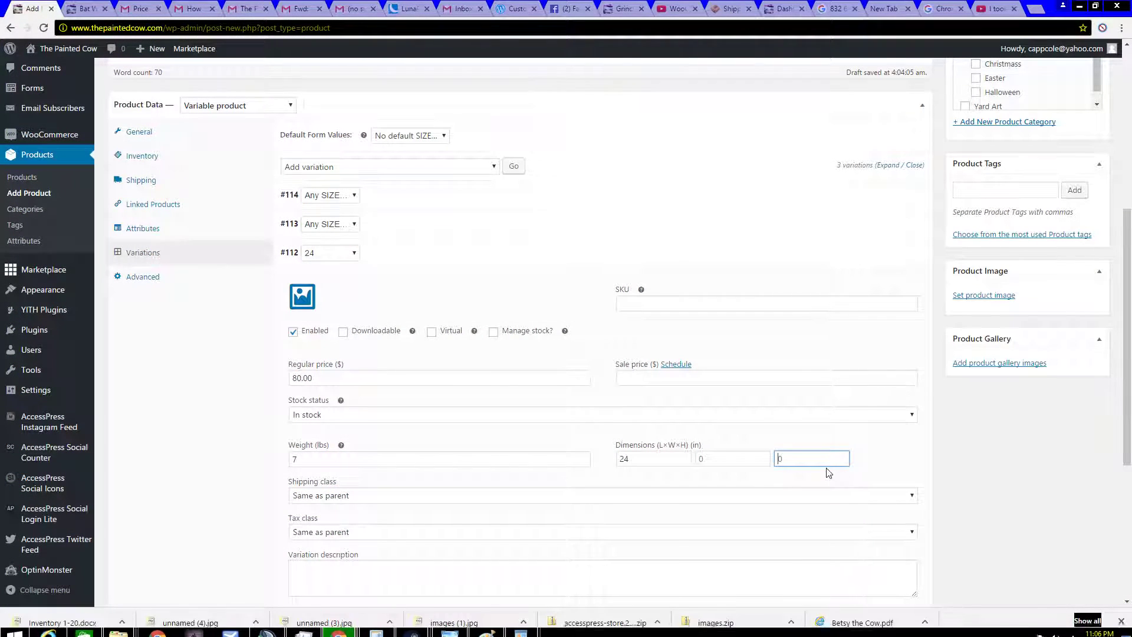
type("20")
left_click(702, 461)
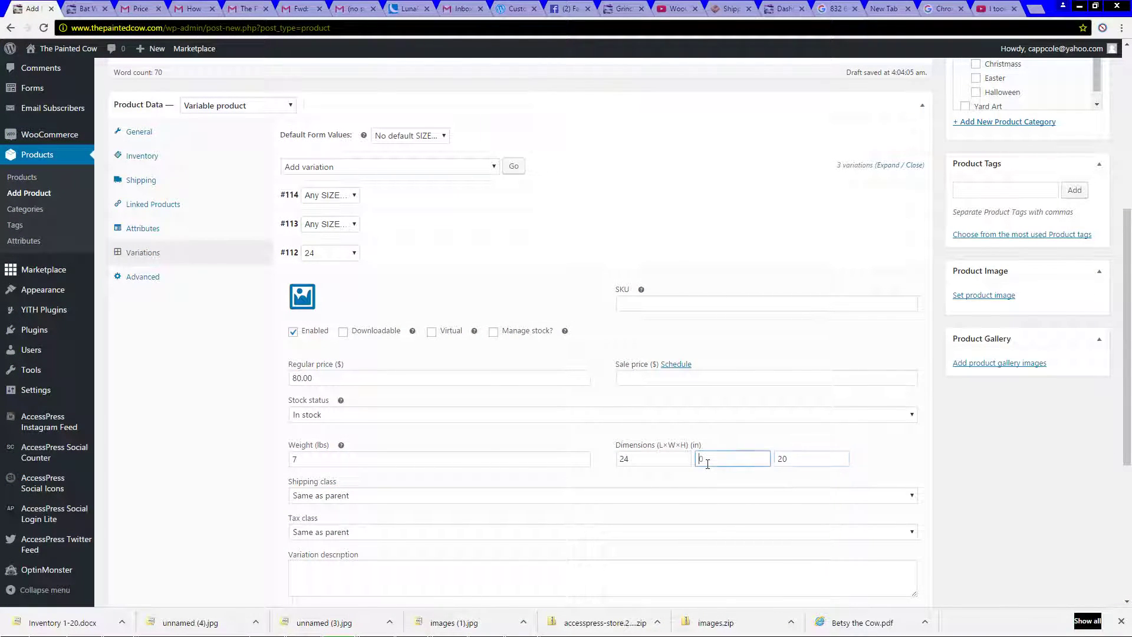
type("3")
Step: Enter '24 inch Count Penguin' as variation #112's description and save the changes
scroll(519, 543, "down", 2)
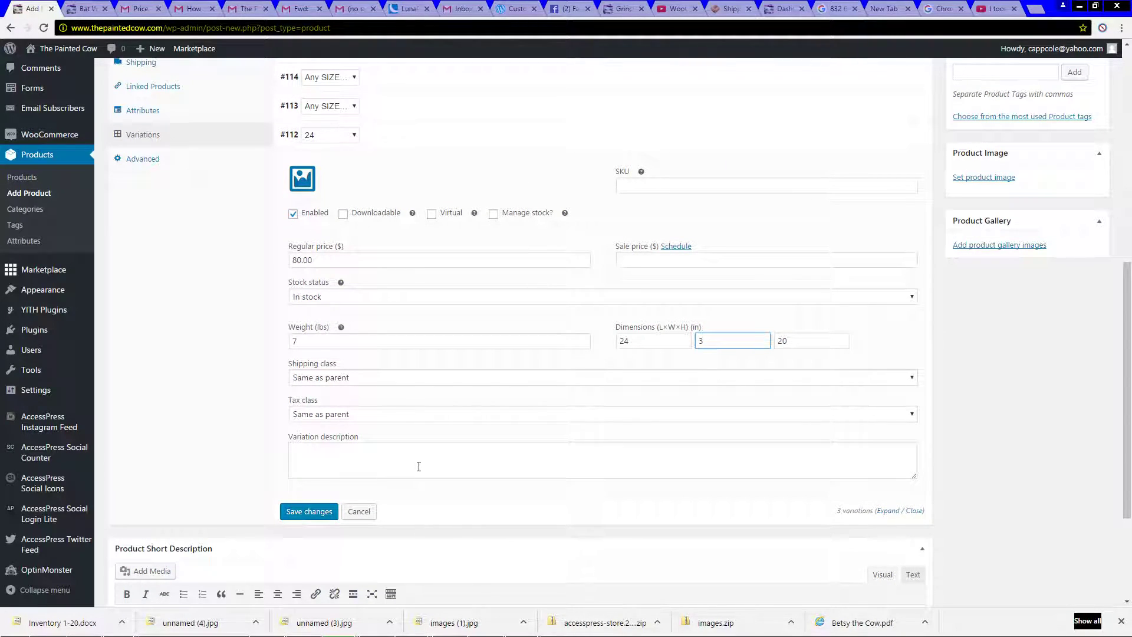
left_click(525, 469)
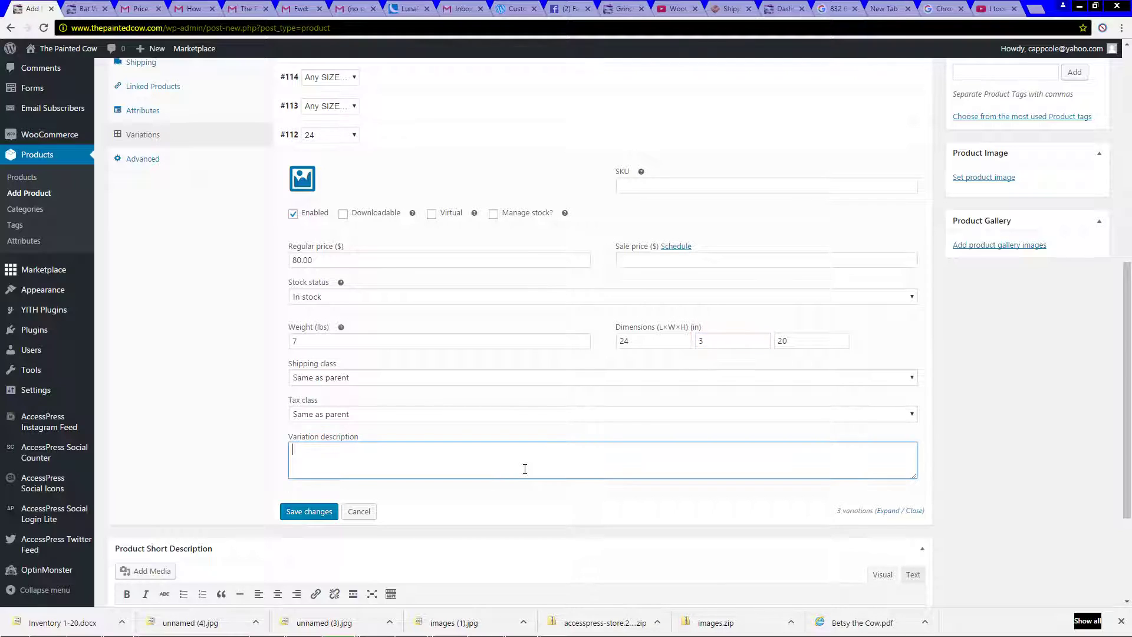
type("24 inch Count Peguin")
key("BackSpace")
key("BackSpace")
key("BackSpace")
key("BackSpace")
type("ngu")
left_click(309, 512)
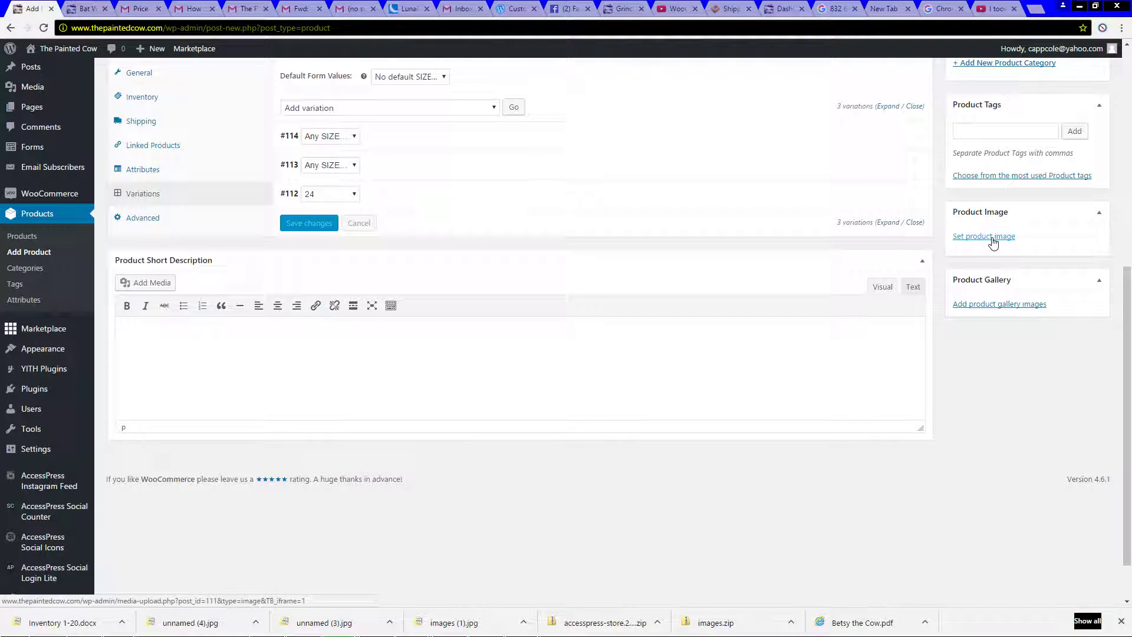
Step: Upload penguin.jpg from the computer in the Set product image dialog
left_click(993, 238)
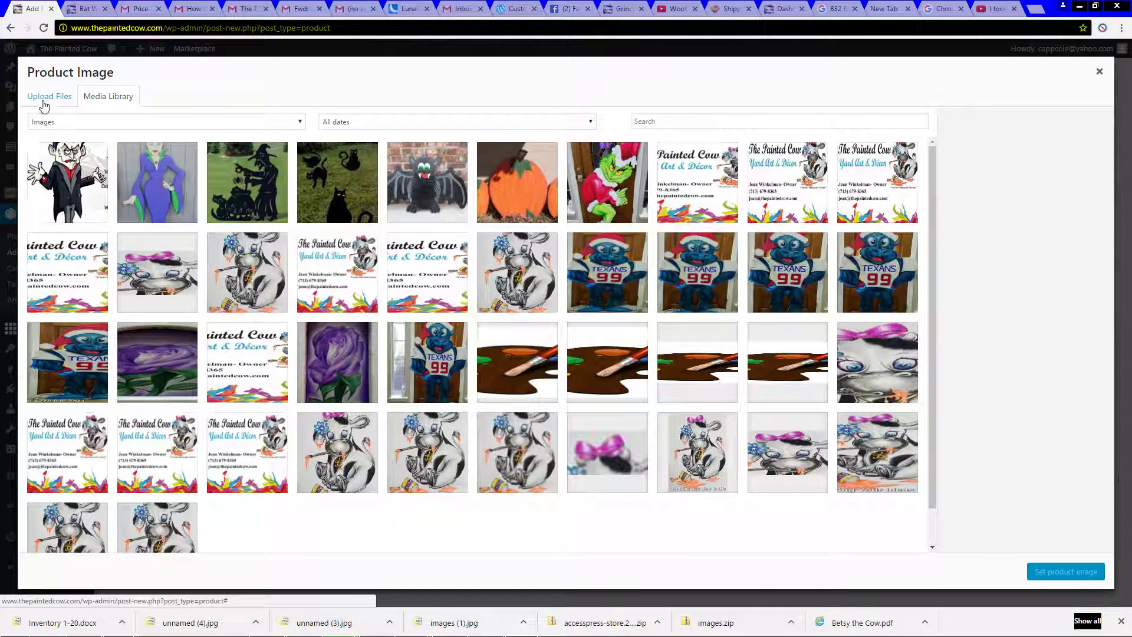
left_click(43, 97)
left_click(541, 302)
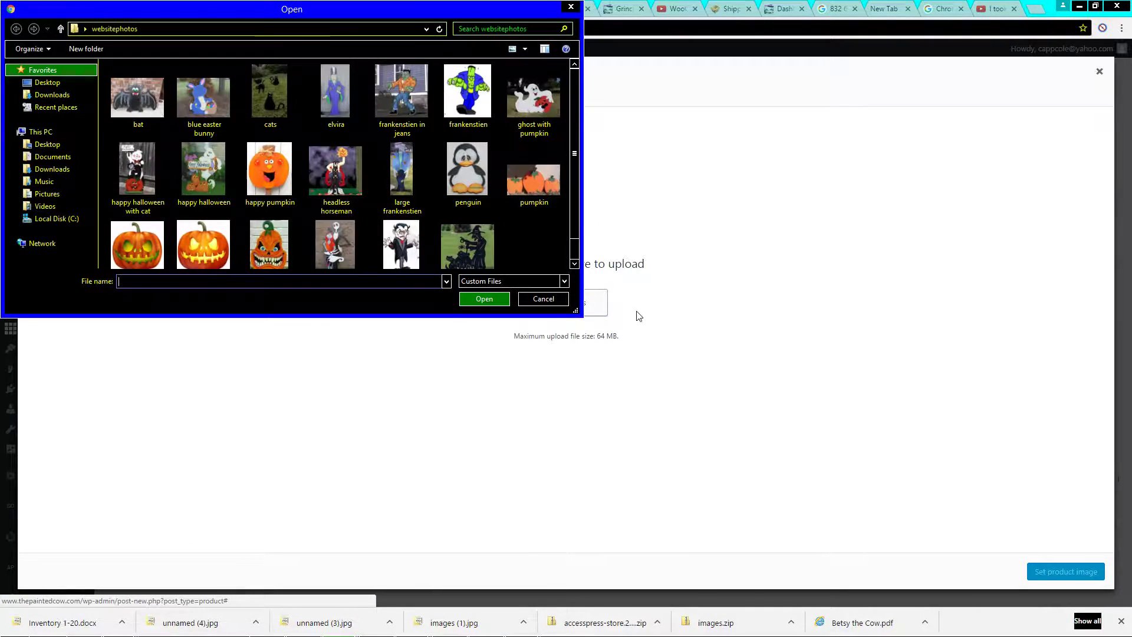
left_click(467, 178)
left_click(506, 300)
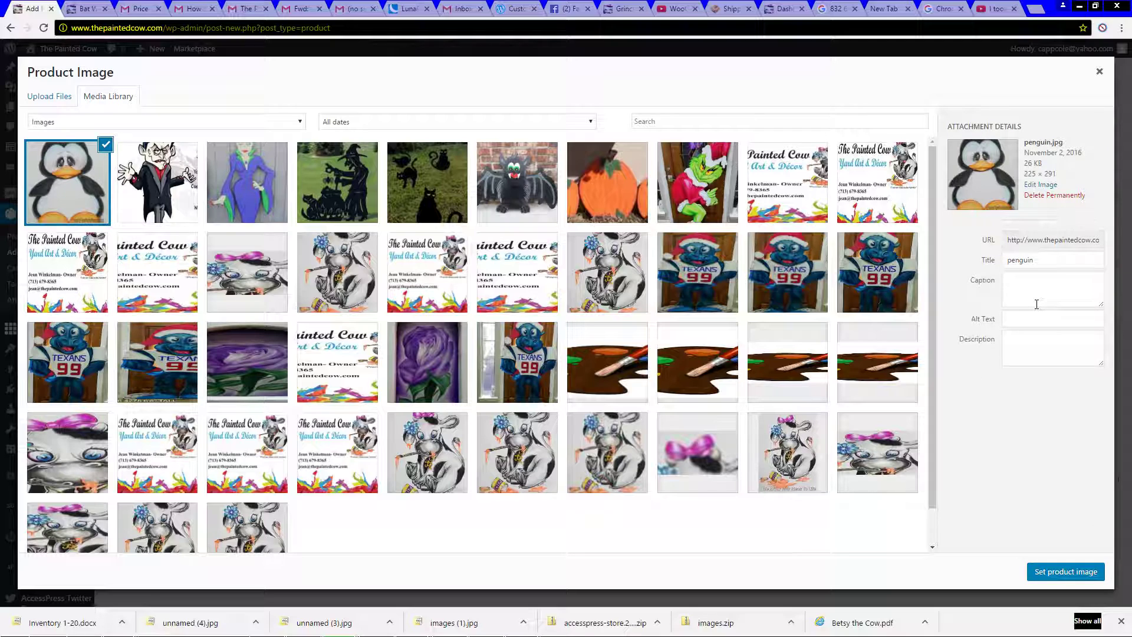
Step: Title the image 'Count Penguin', describe it with Christmas, Halloween and Yard decor keywords, and set it as product image
left_click_drag(1039, 260, 938, 264)
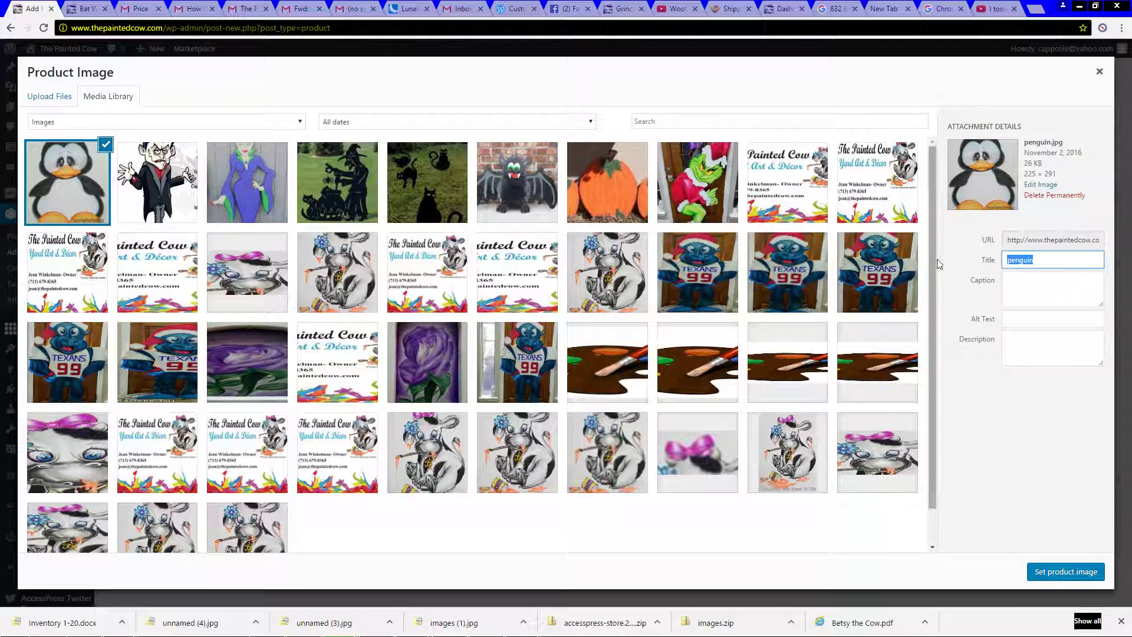
type("Count Penguin")
left_click(1011, 338)
type("Hon")
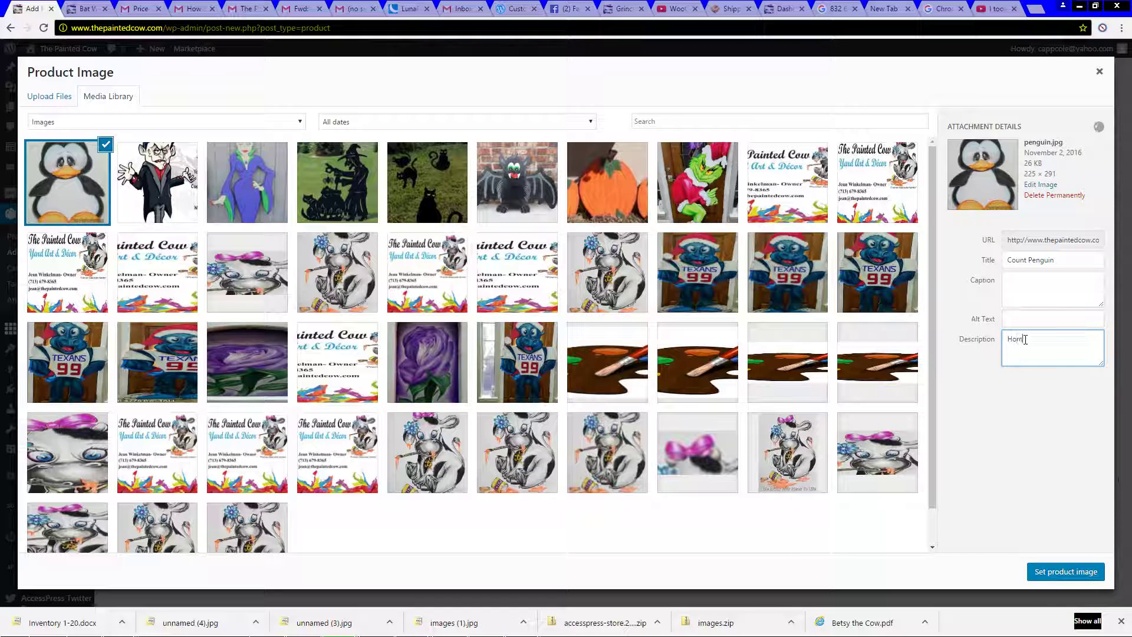
type("e Decor, Custom Home Decor, Christm")
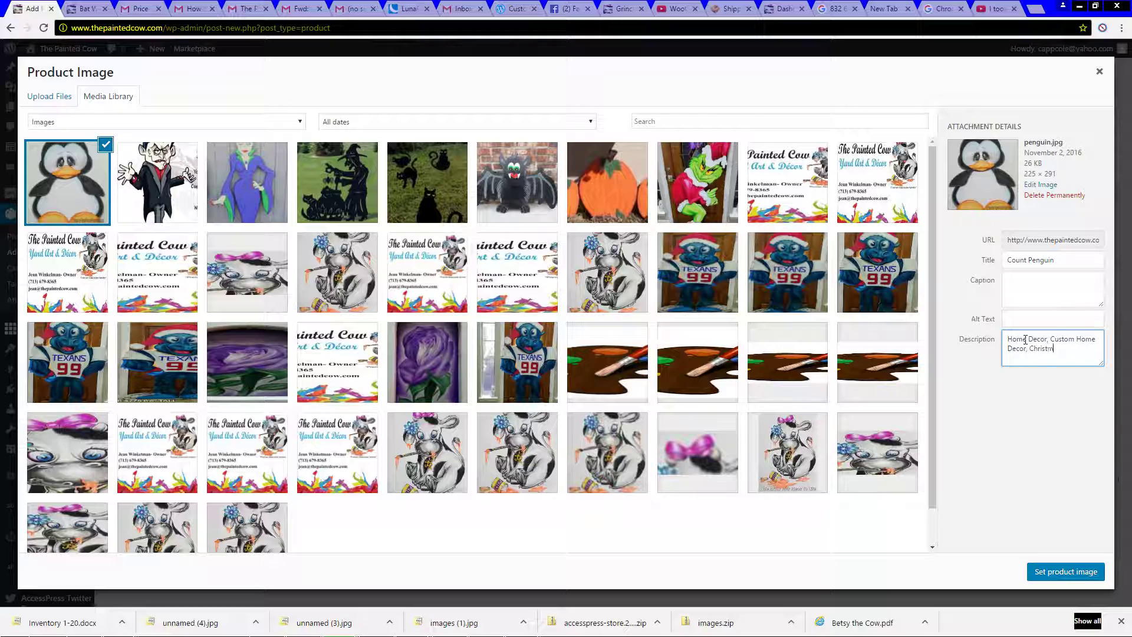
type("as Decor")
type(", Christma")
type("s Al")
type("t, Ha")
type("lloween Art")
type(", Y")
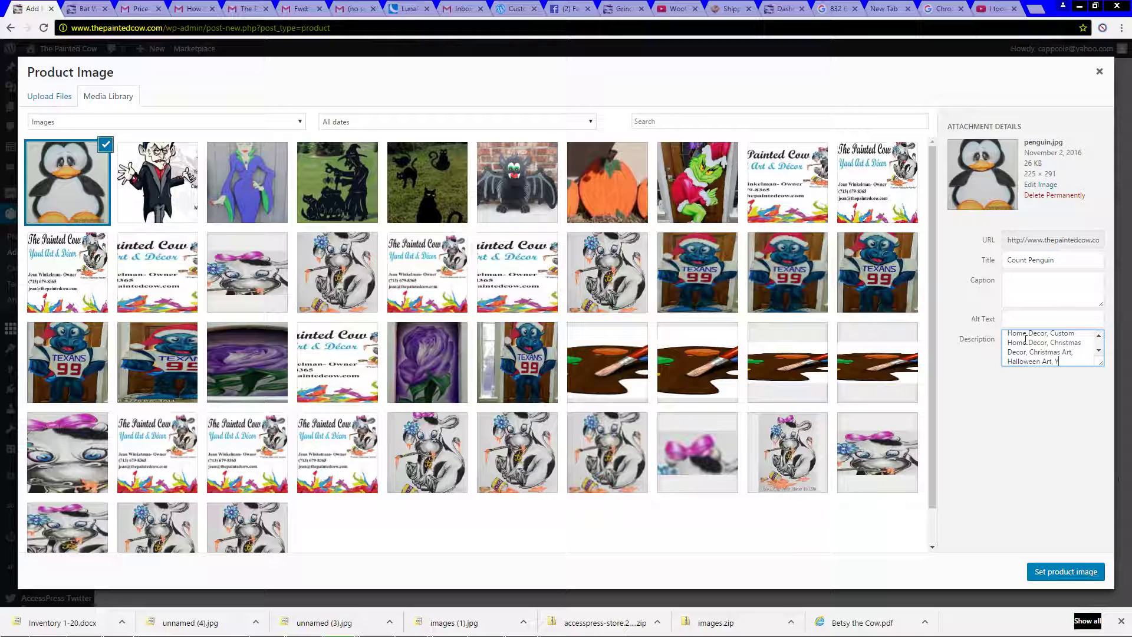
type("ard Decor")
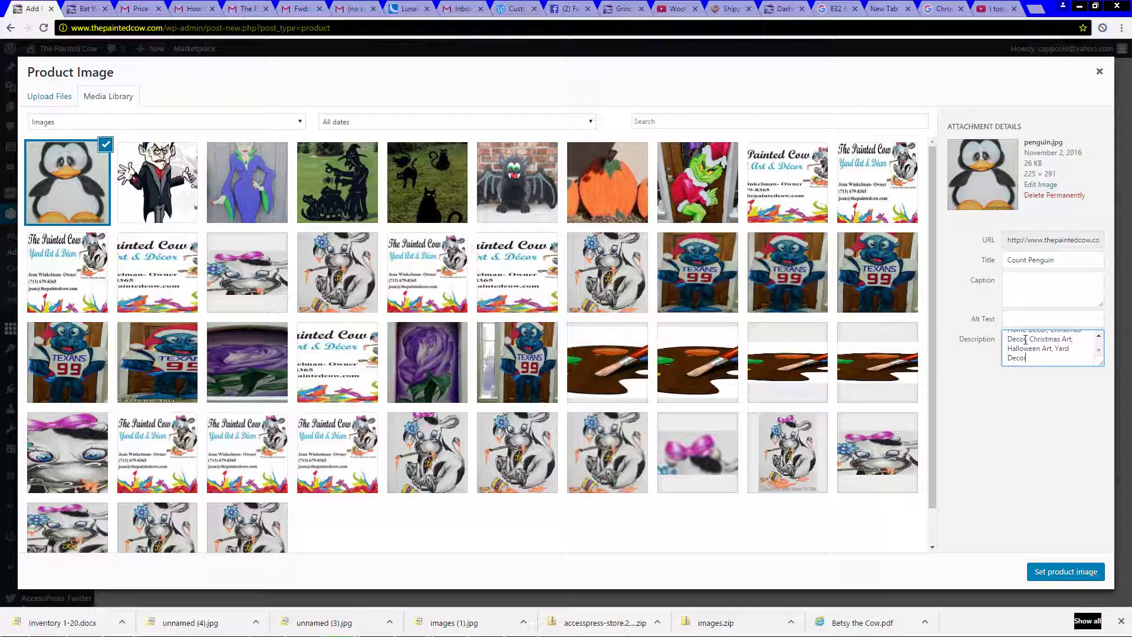
type(", Yard Art")
left_click(1085, 575)
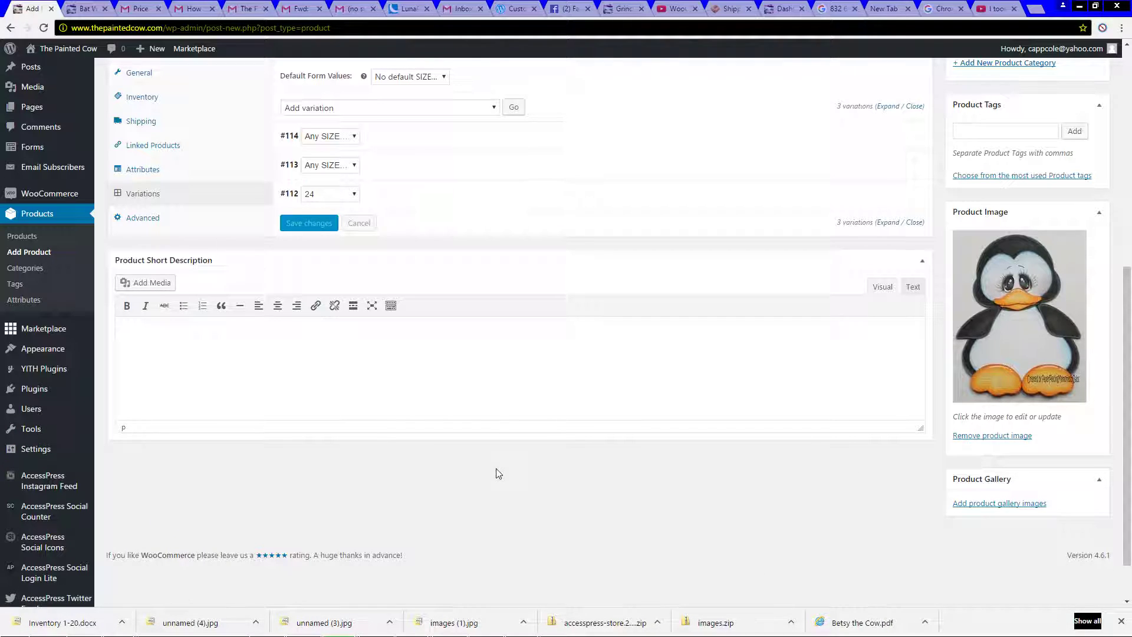
scroll(495, 489, "up", 1)
scroll(495, 510, "up", 1)
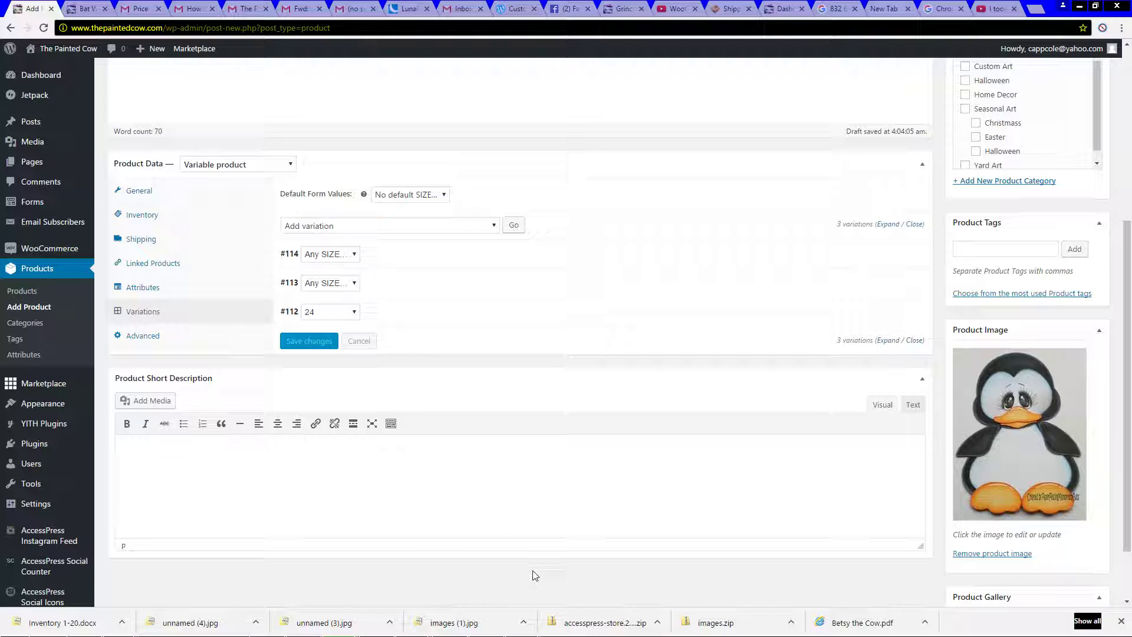
scroll(533, 576, "down", 1)
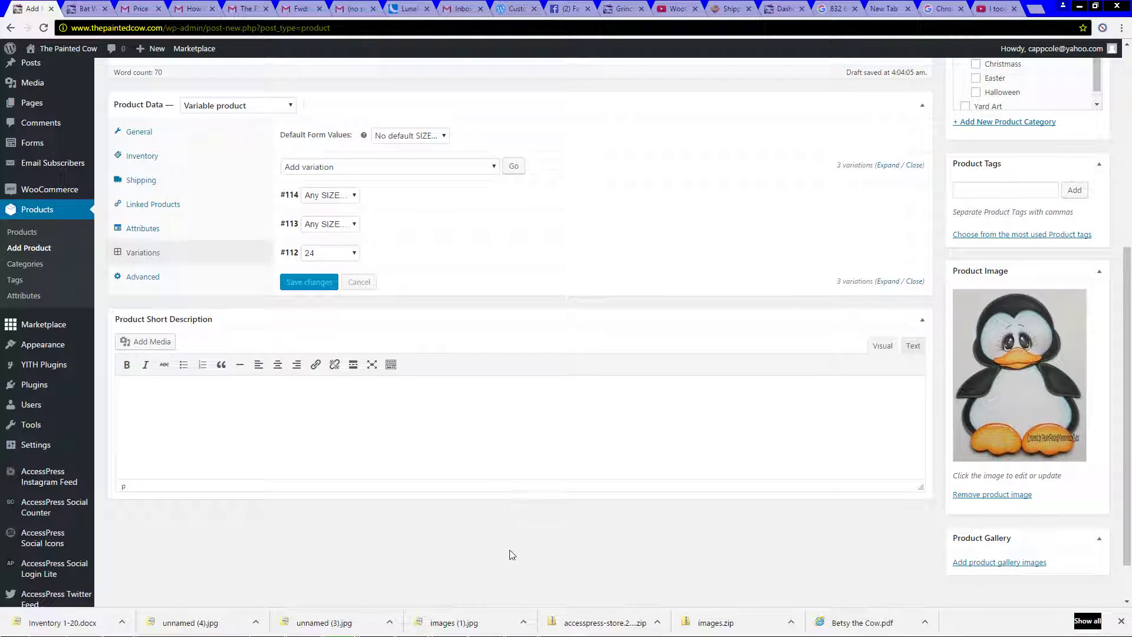
scroll(430, 548, "up", 4)
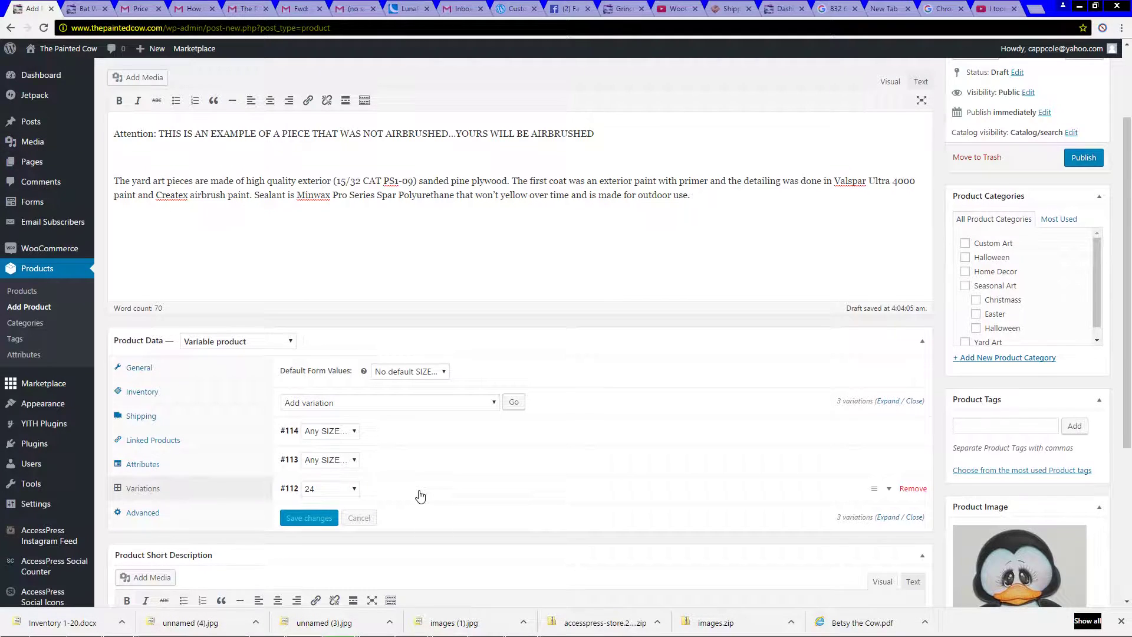
scroll(418, 494, "down", 4)
left_click(441, 382)
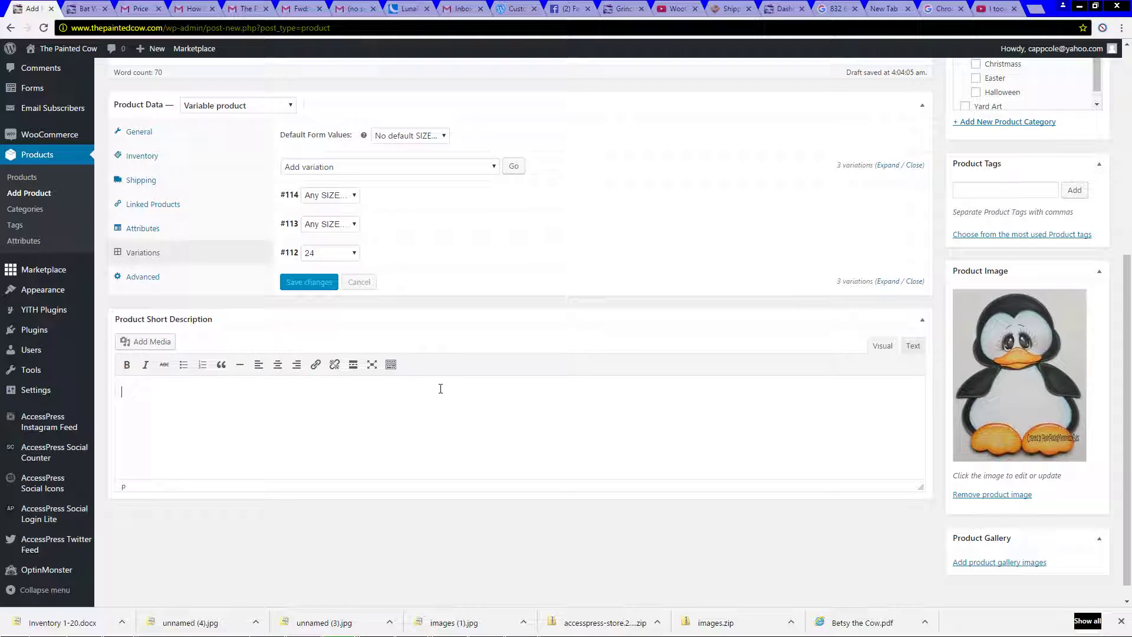
Step: Enter the short description 'Count Penguin, Home Art, Home Decor, Custom Home Art, Yard Art, Yard Decor…' ending with Decor
type("Count Penguin , Home Art , H")
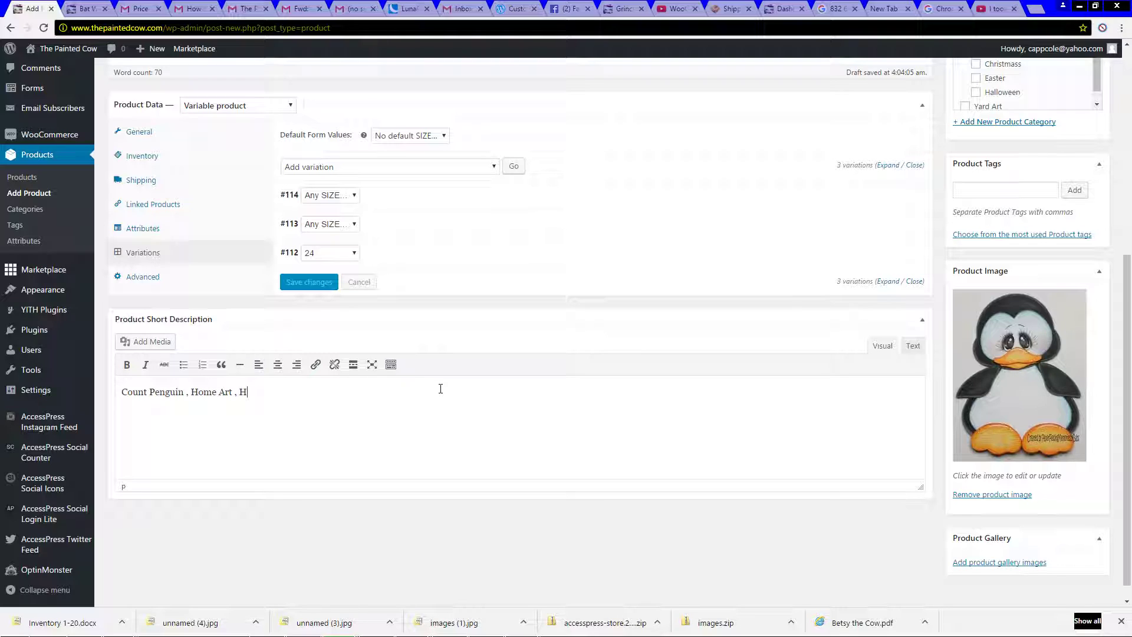
type("ome Decor, Custom Home")
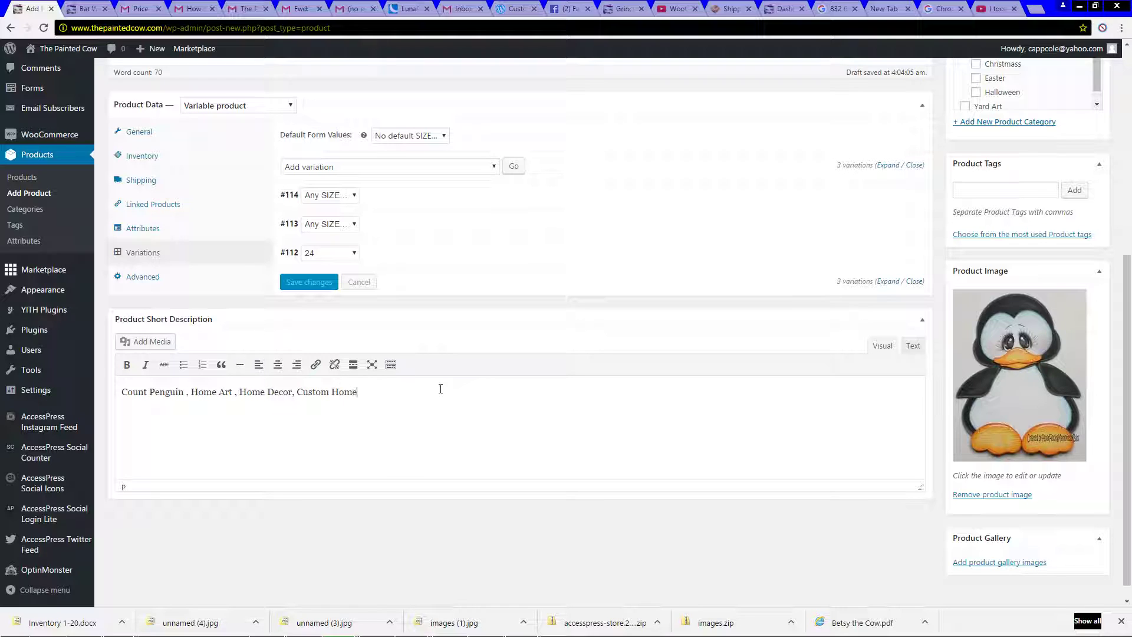
type(" Art, Yard Art , Yard Decor, Custom Yard Art")
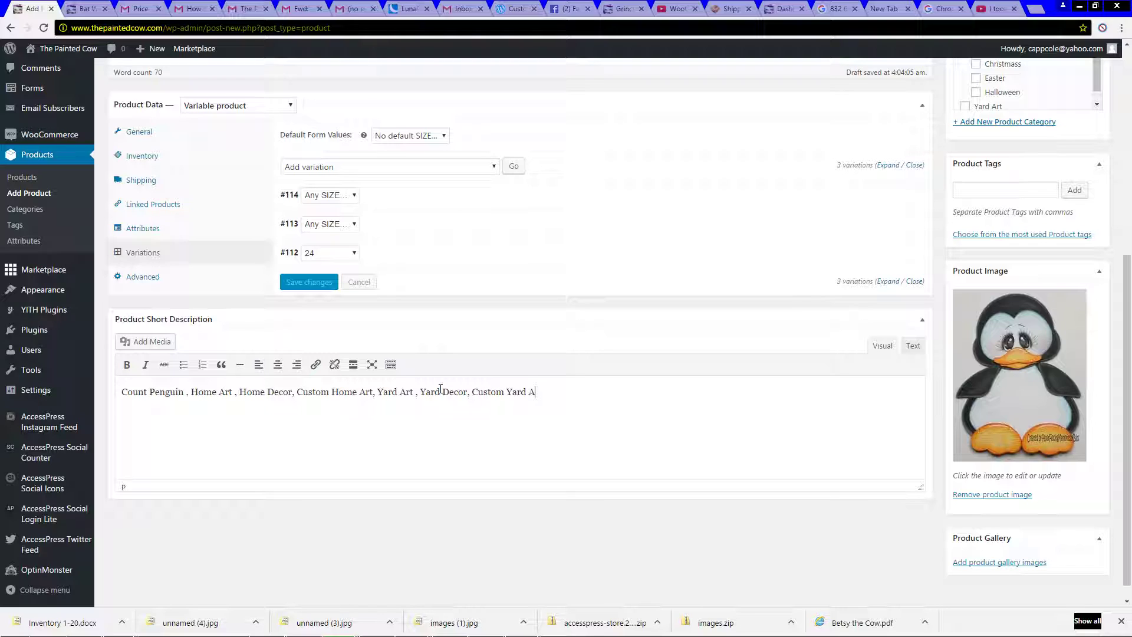
type(", Halloween, Christmas")
type("Decor")
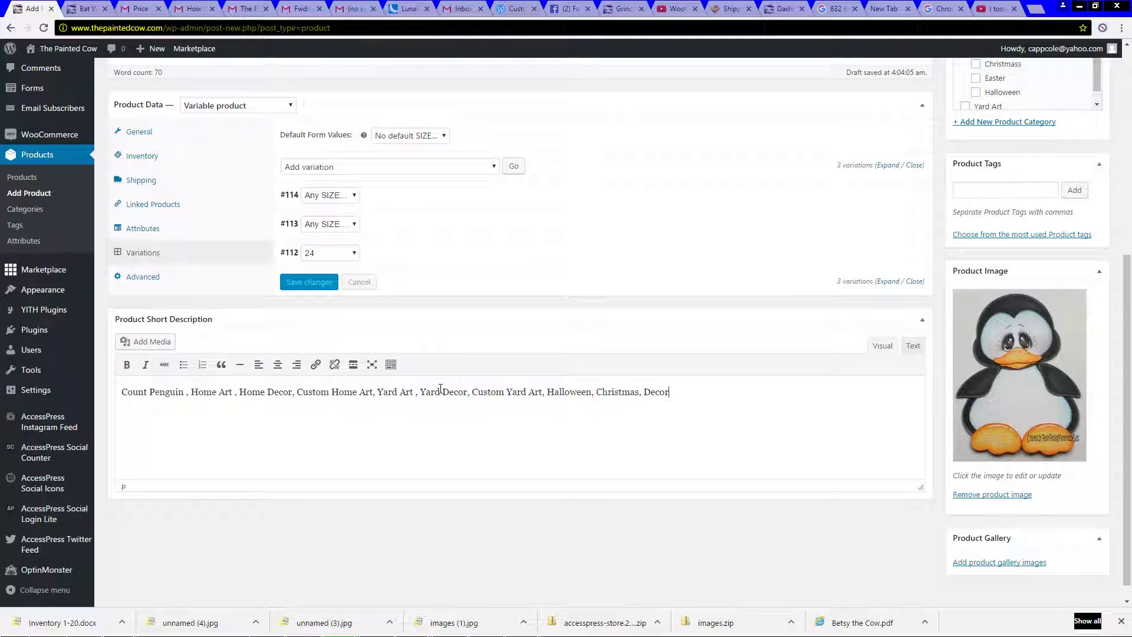
type("``````````")
key("BackSpace")
key("BackSpace")
key("BackSpace")
Step: Scroll to the Product Tags box and place the cursor in its input field
type("r")
scroll(708, 529, "down", 1)
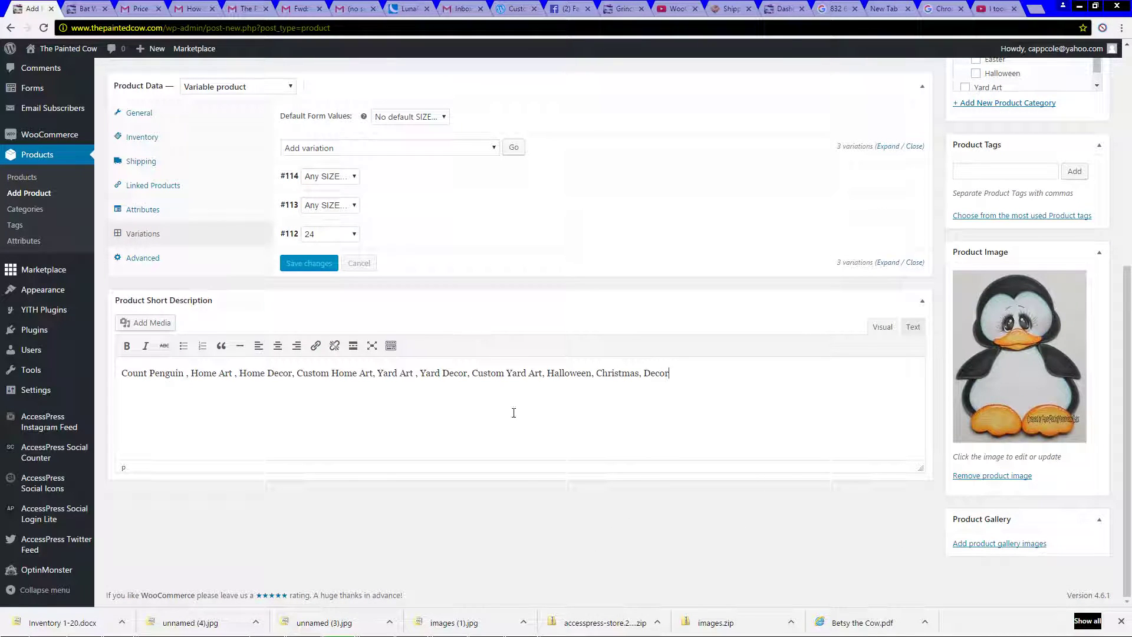
scroll(527, 455, "up", 7)
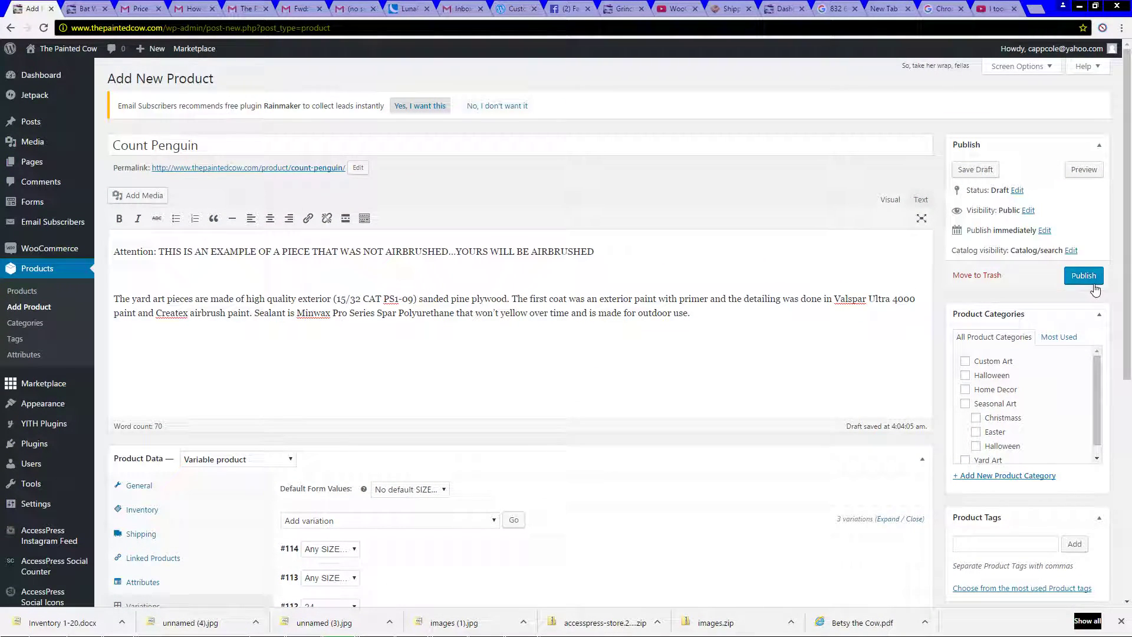
scroll(1096, 328, "down", 2)
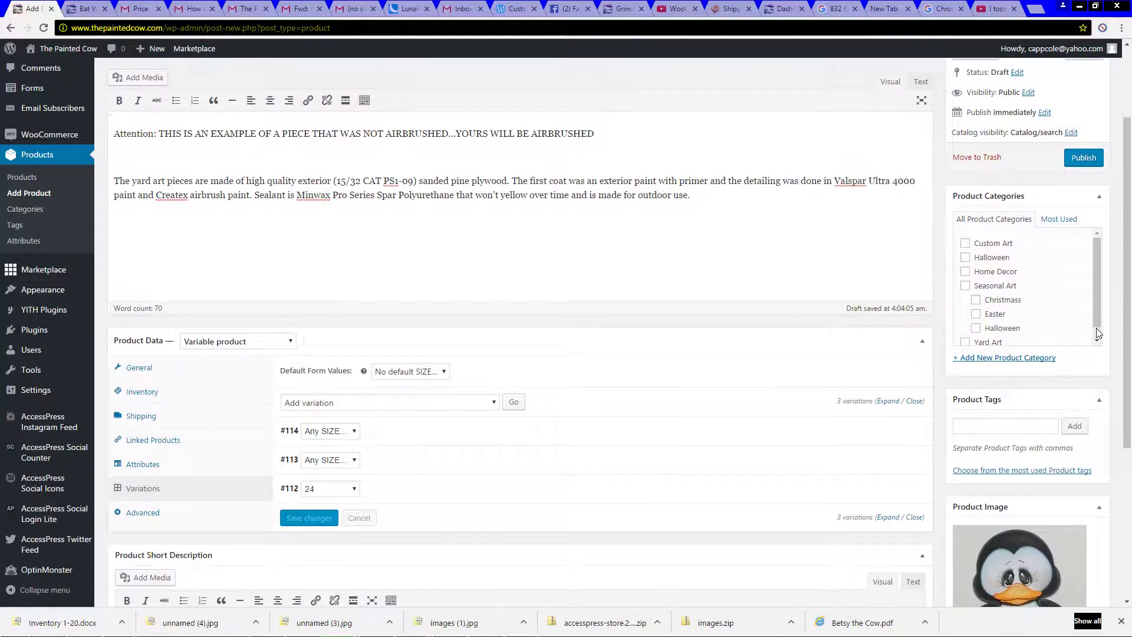
left_click(991, 424)
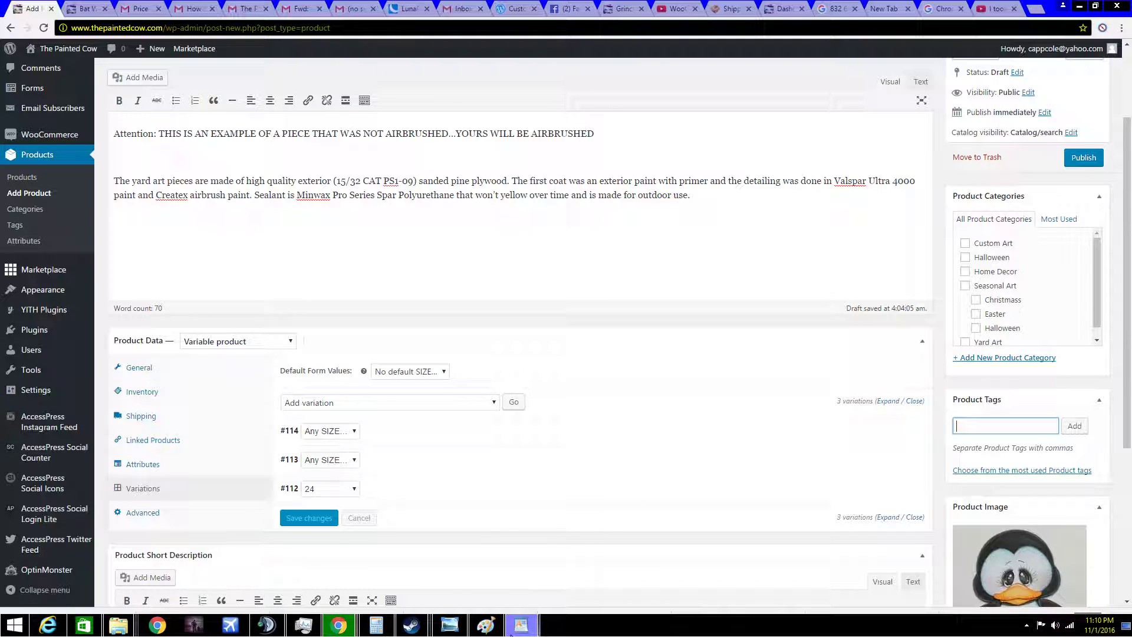
Step: Bring up the Jeanswebsiteinfo notes in WordPad and copy the two-line tag list
mouse_move(520, 624)
left_click(490, 605)
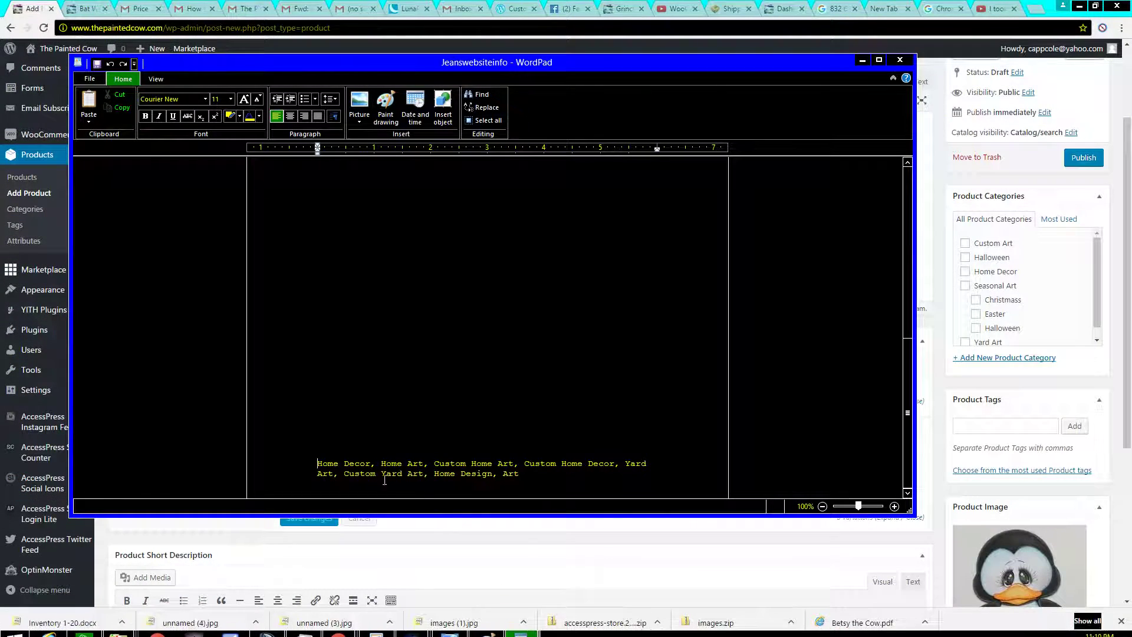
left_click_drag(317, 463, 499, 464)
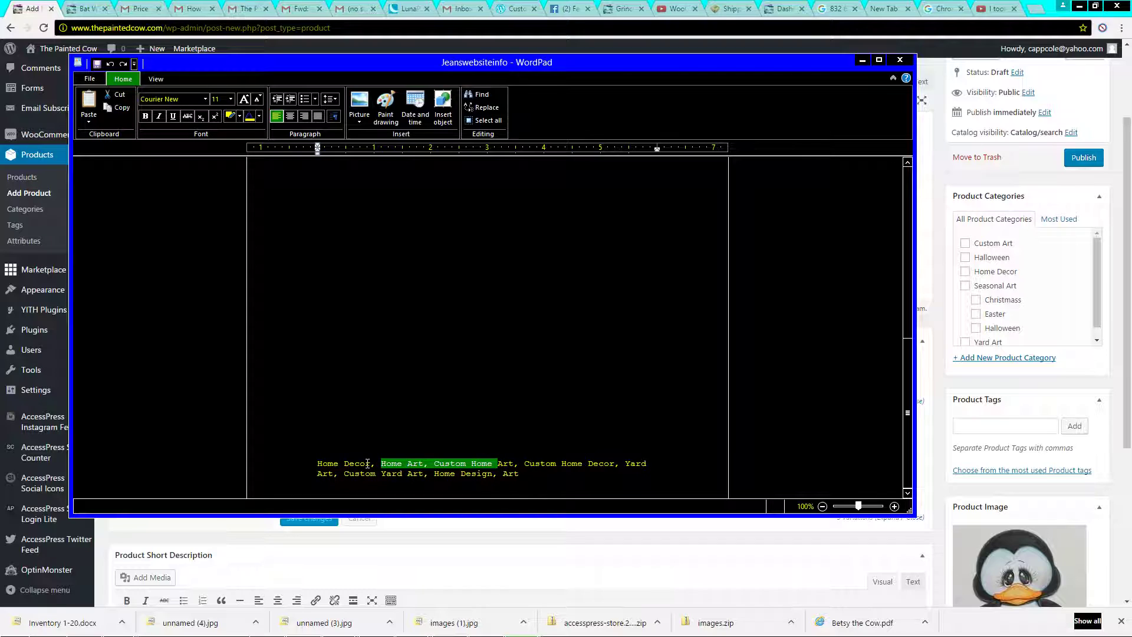
left_click(312, 469)
double_click(305, 469)
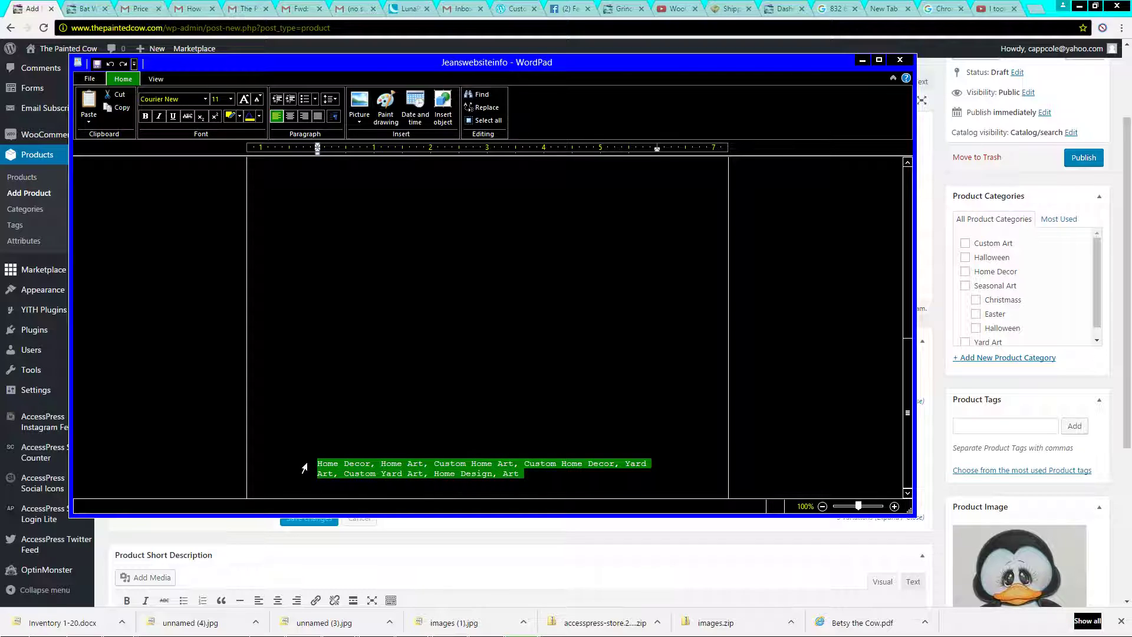
right_click(422, 470)
left_click(442, 496)
Step: Recopy the full Home Decor through Art tag list and target the Product Tags field
left_click(541, 477)
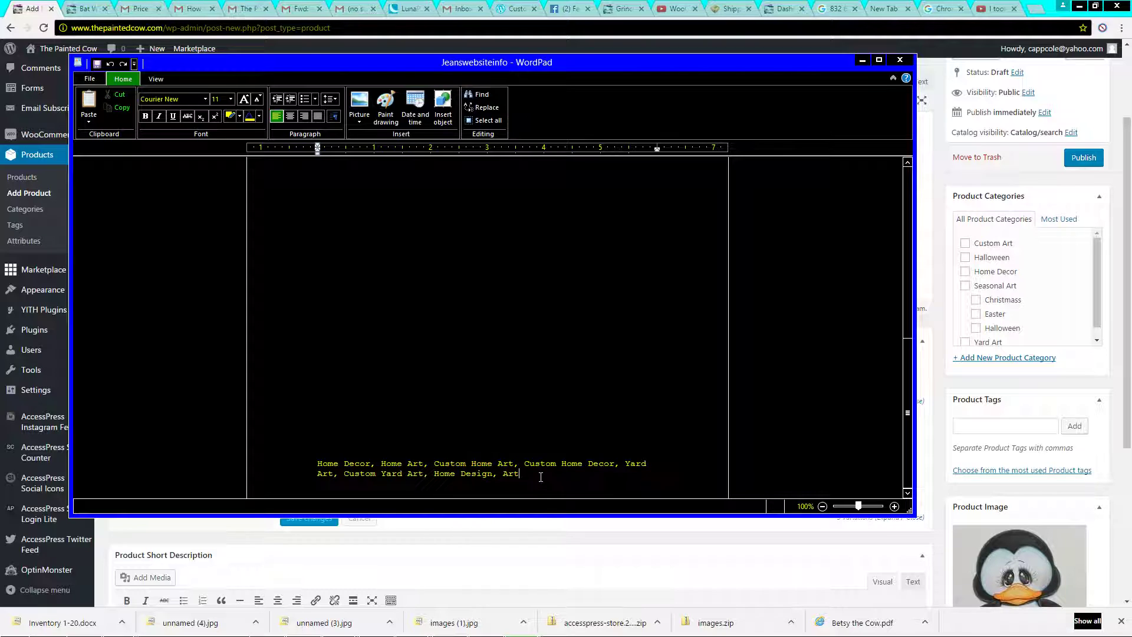
left_click_drag(522, 474, 318, 464)
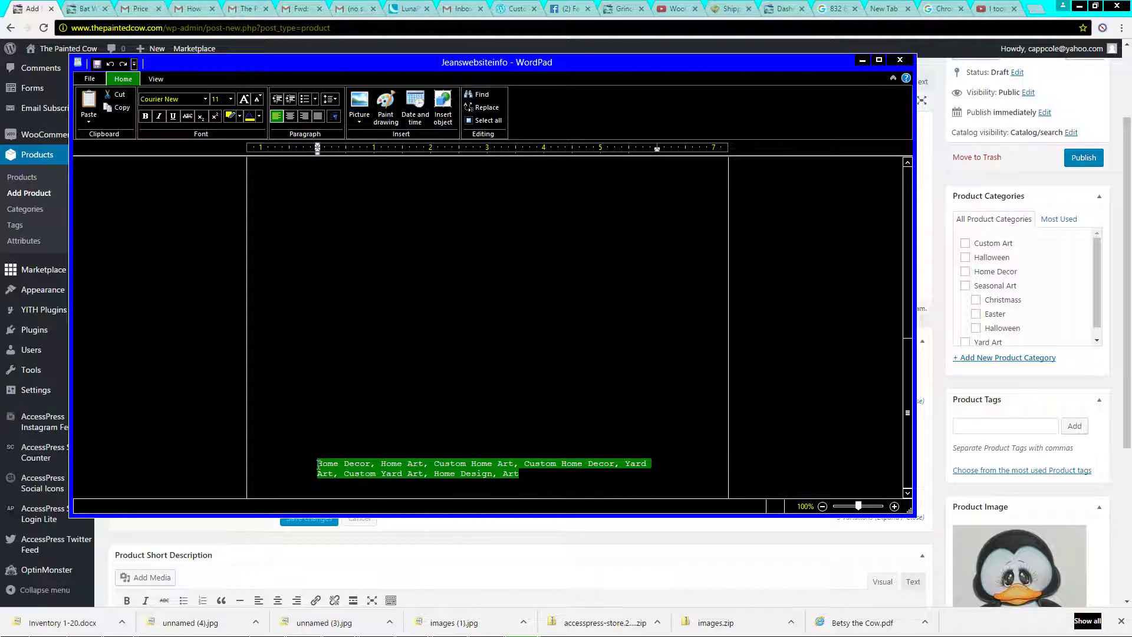
right_click(330, 468)
left_click(361, 491)
left_click(1008, 426)
right_click(1008, 430)
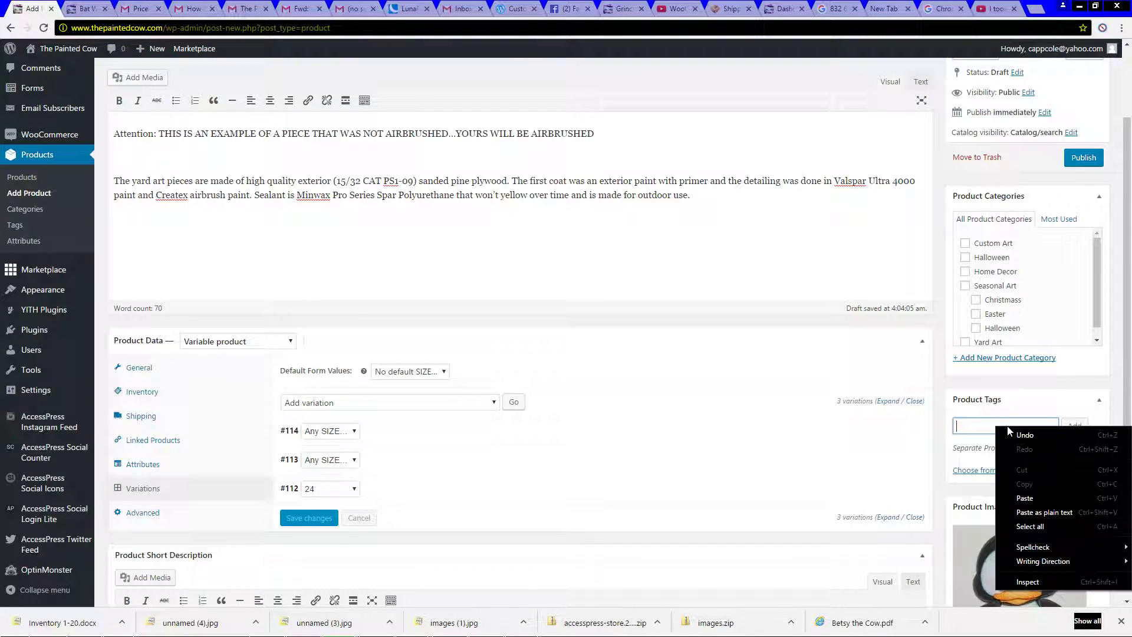
Step: Add the pasted tags (Home Decor, Home Art, Custom Yard Art, Home Design) plus Christmas Decor and Christmas Art
left_click(1046, 497)
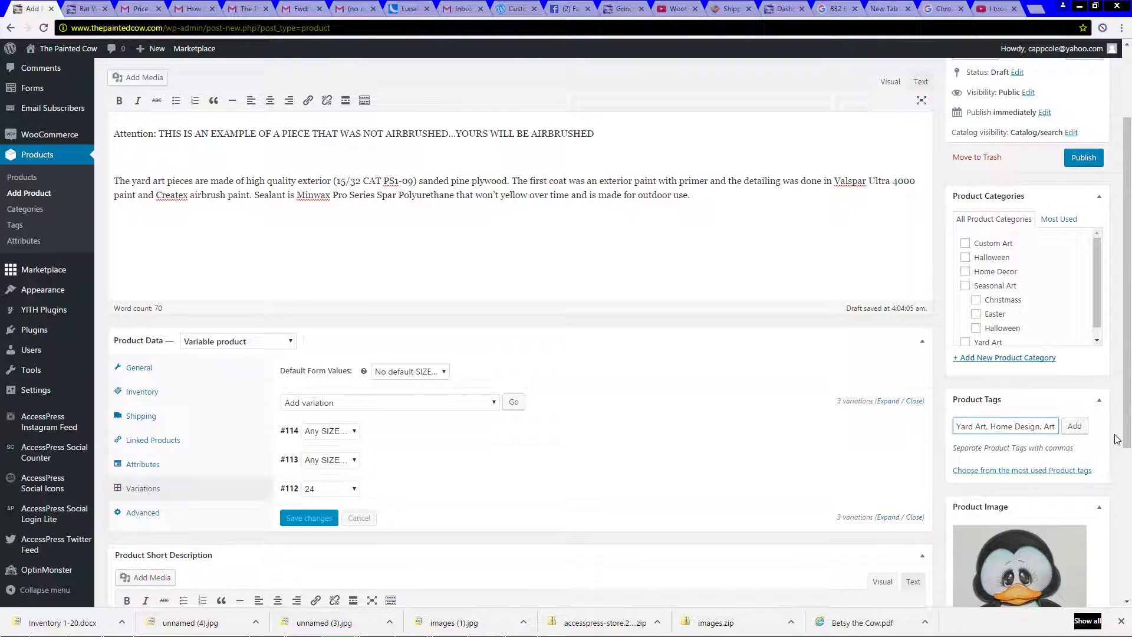
type(", ")
type("C")
type("h")
type("ristmas D")
type("ecor, Chr")
type("istmas Art")
left_click(1074, 429)
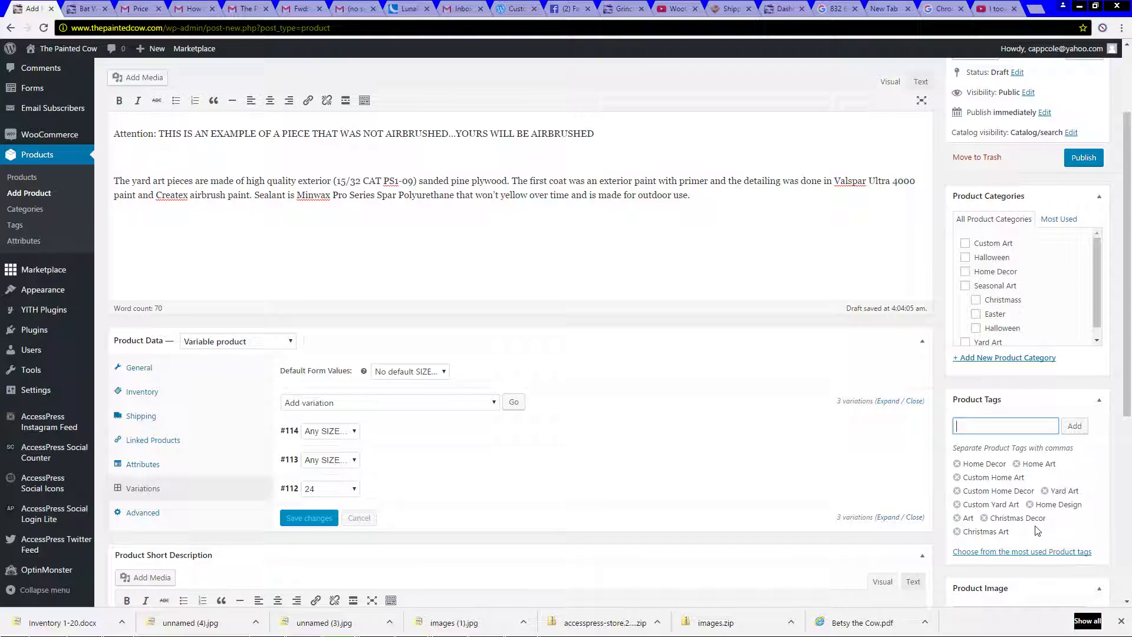
Step: Tick the Christmass, Halloween and Yard Art categories and publish Count Penguin
left_click(988, 303)
left_click_drag(986, 301, 978, 334)
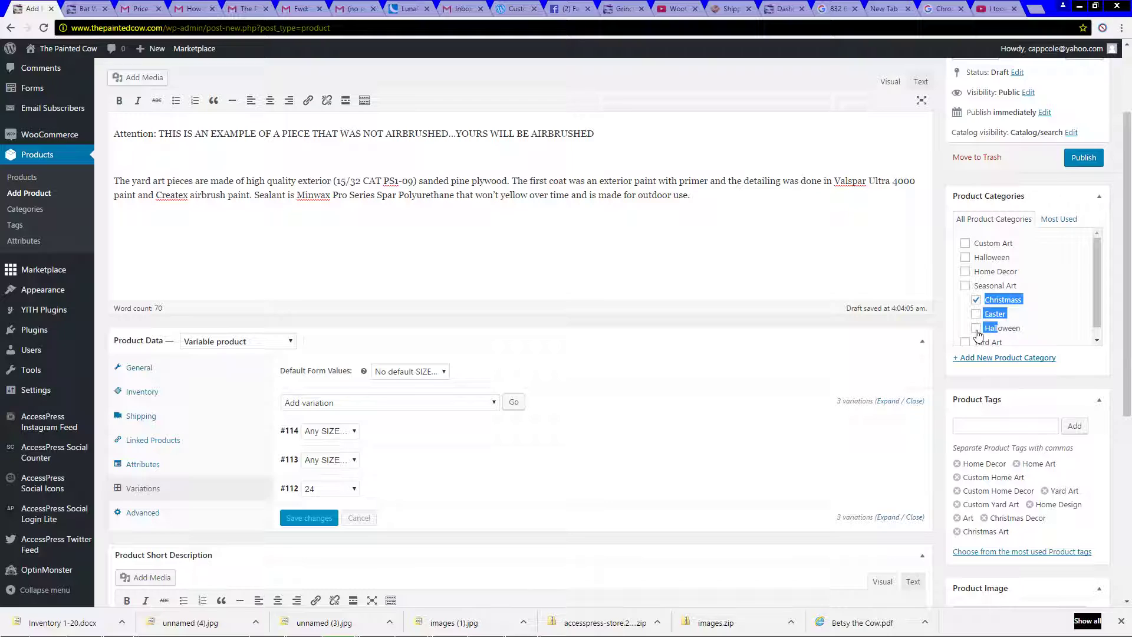
left_click(1070, 309)
left_click(977, 330)
scroll(1003, 312, "down", 1)
left_click(988, 333)
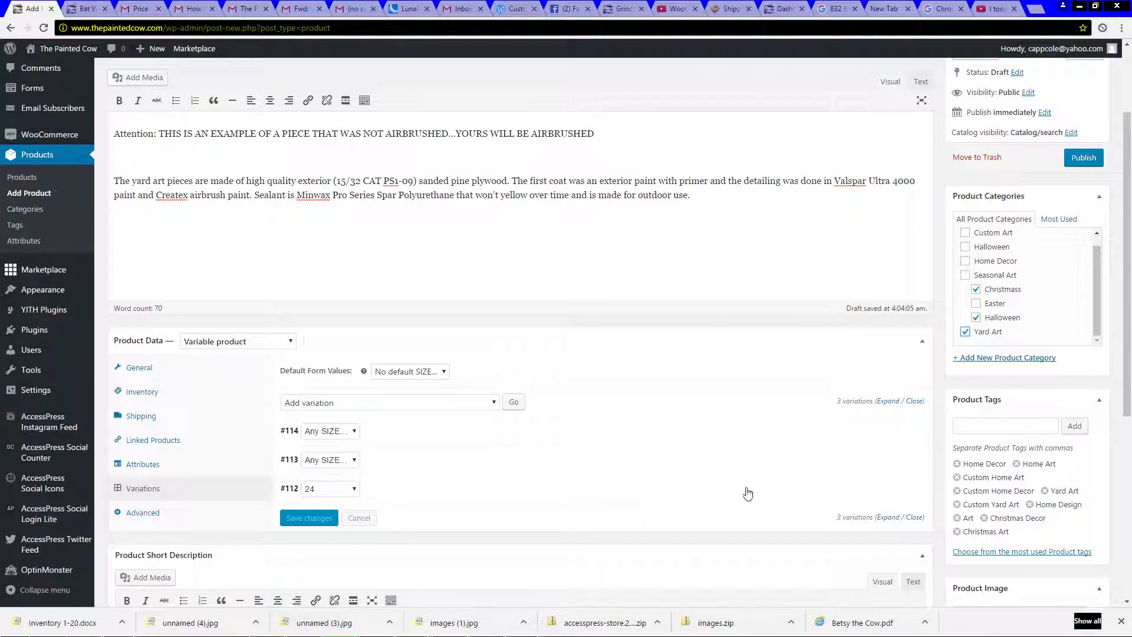
left_click(1086, 166)
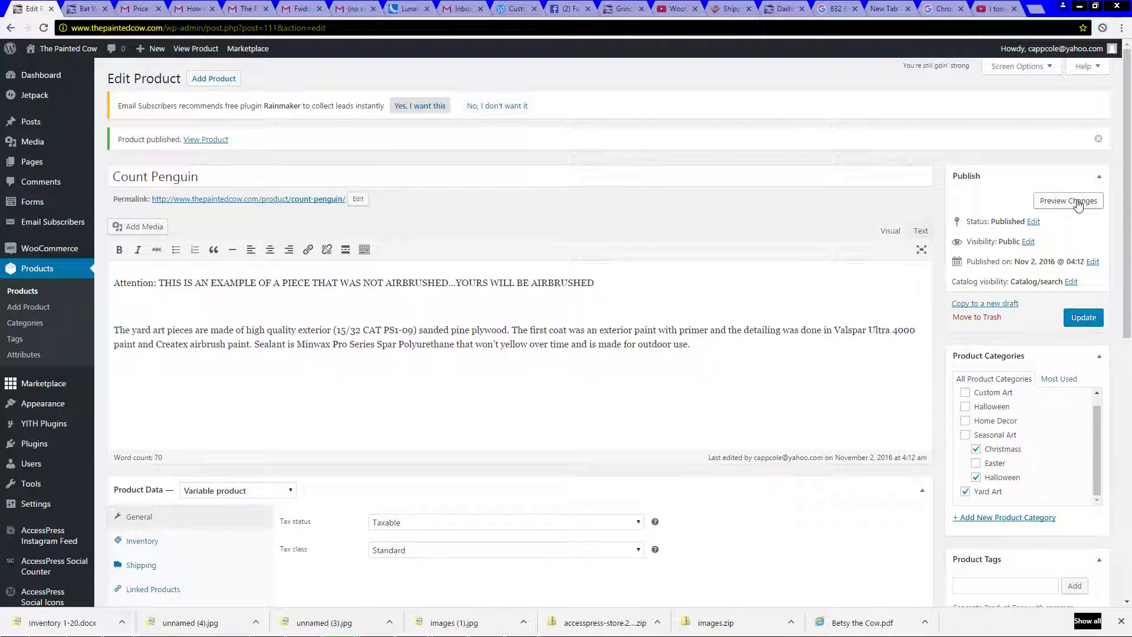
left_click(84, 8)
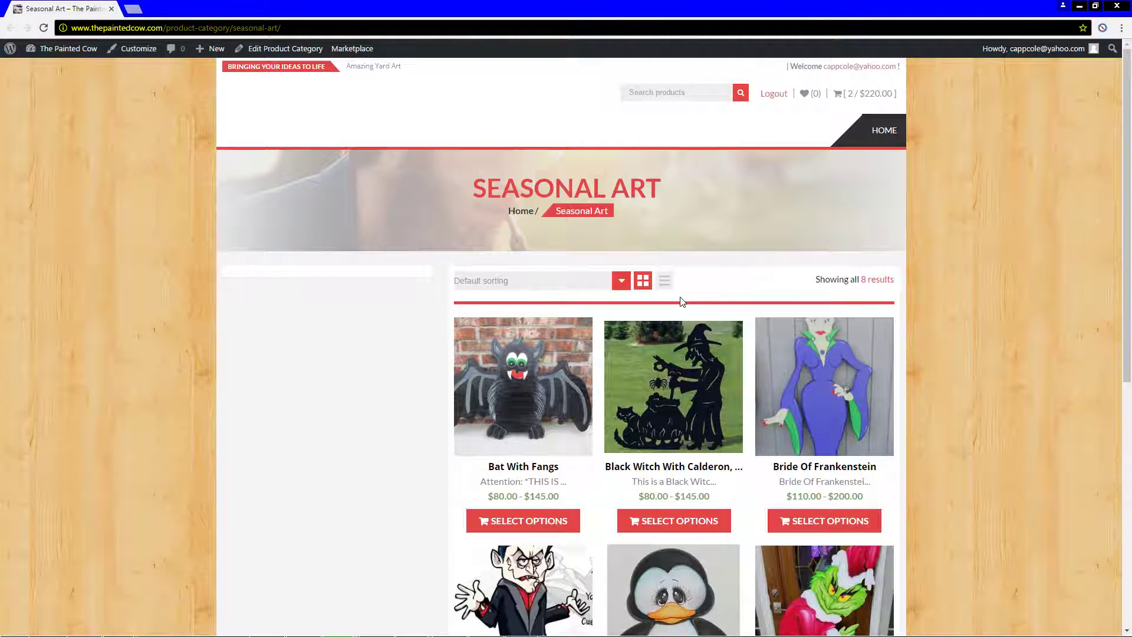
Step: Scroll the Seasonal Art grid and open the Count Penguin product page
scroll(682, 301, "down", 4)
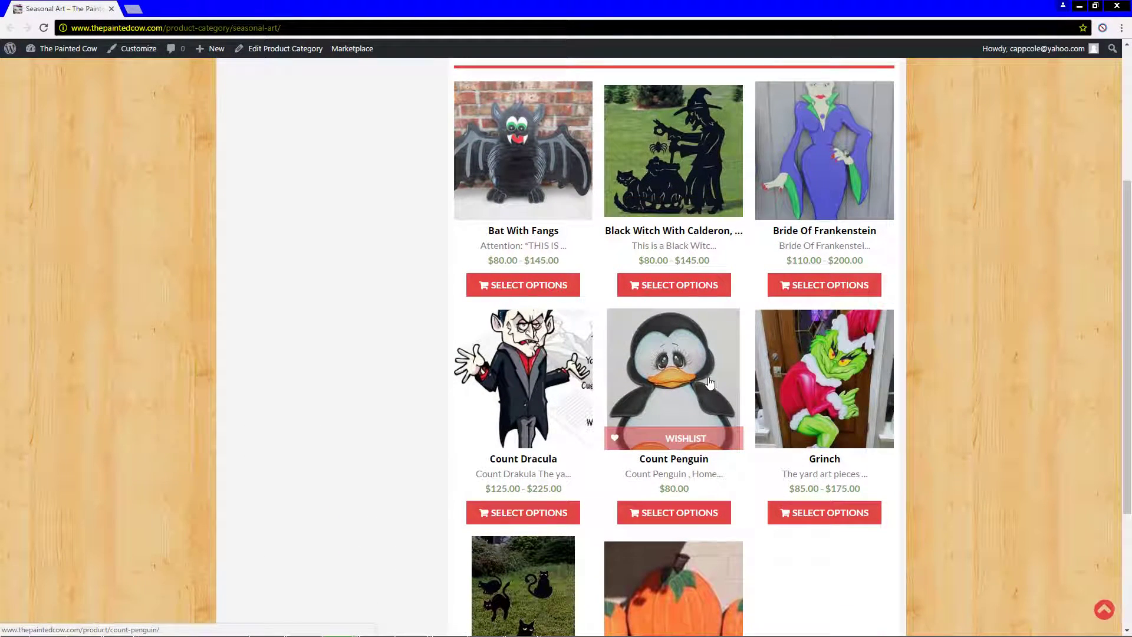
left_click(700, 379)
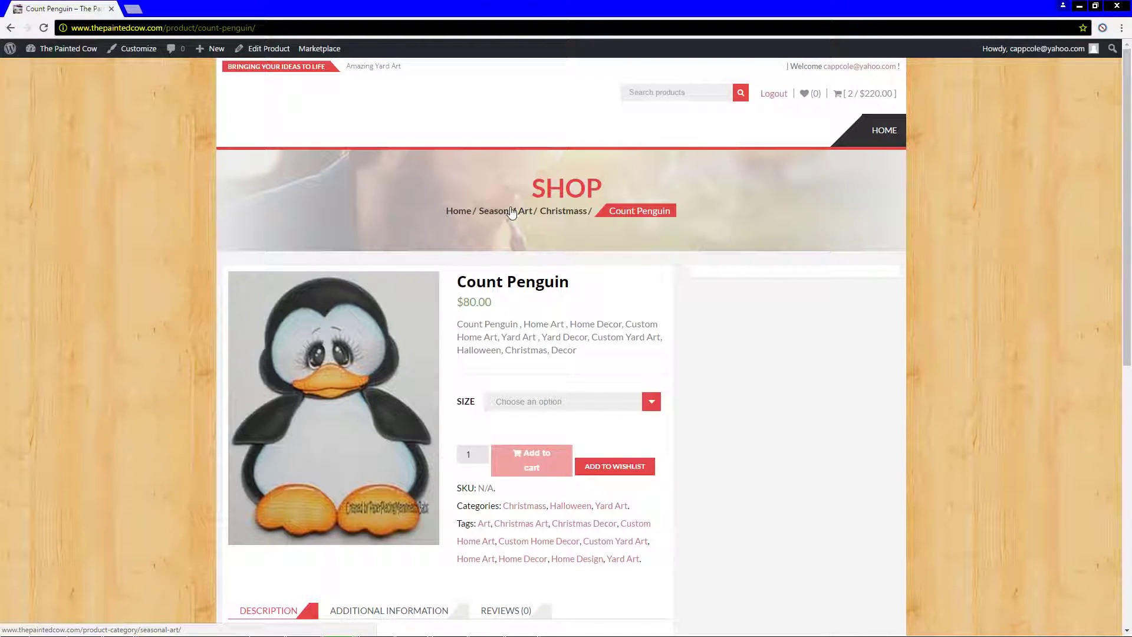
Step: Pick SIZE 24 to show the '24 inch Count Penguin' variation, then review the page
scroll(633, 387, "down", 2)
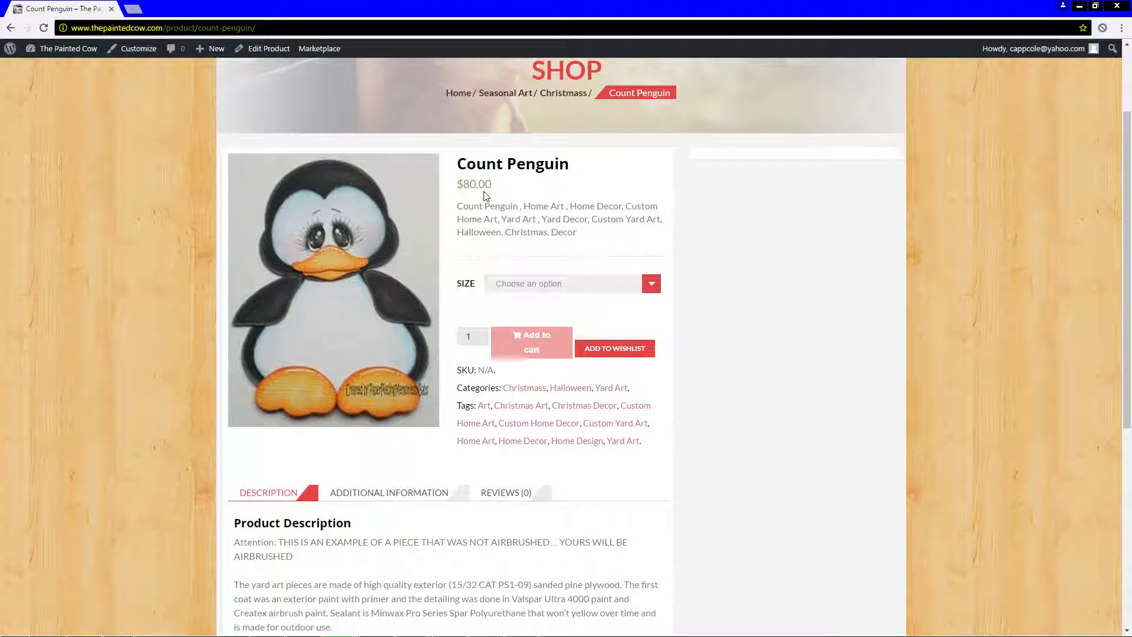
left_click(569, 285)
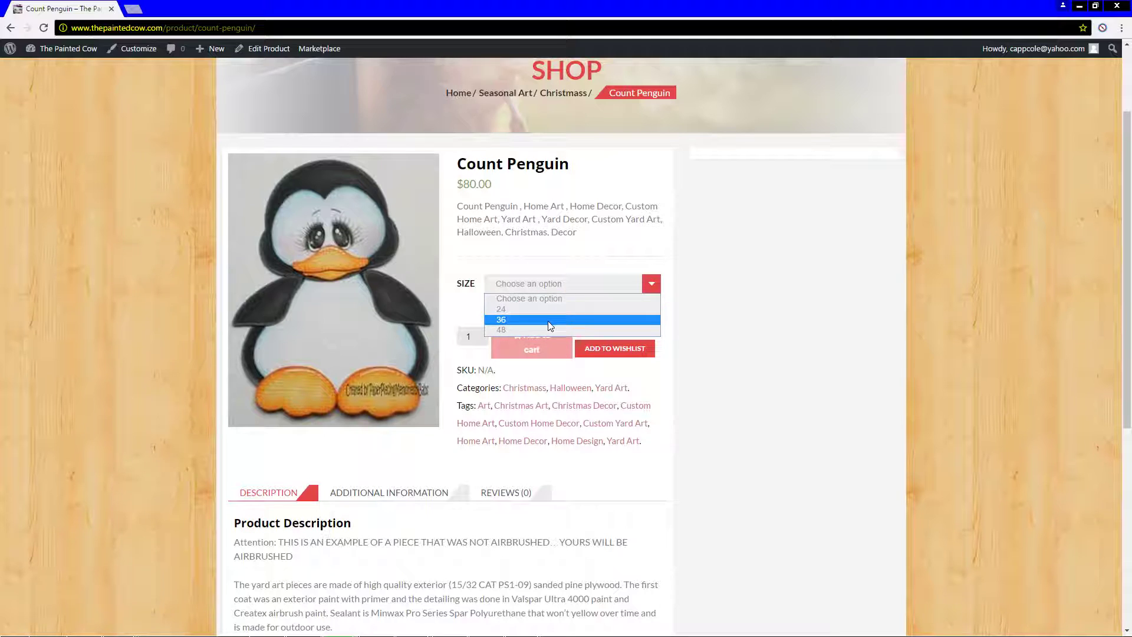
left_click(563, 309)
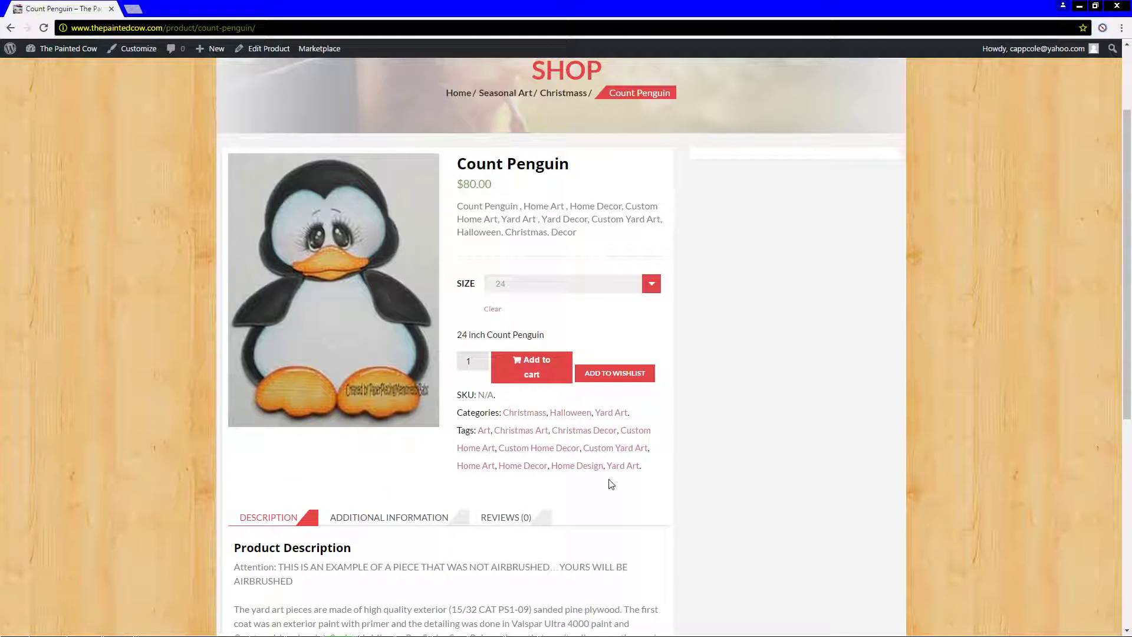
scroll(607, 480, "down", 4)
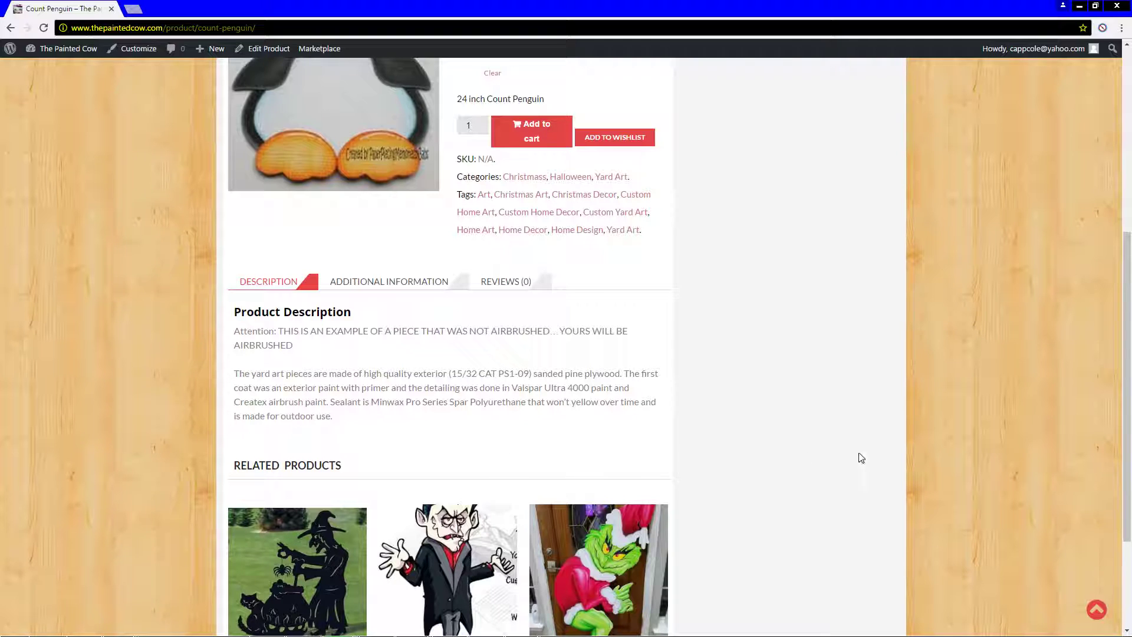
scroll(805, 461, "down", 1)
scroll(805, 461, "down", 3)
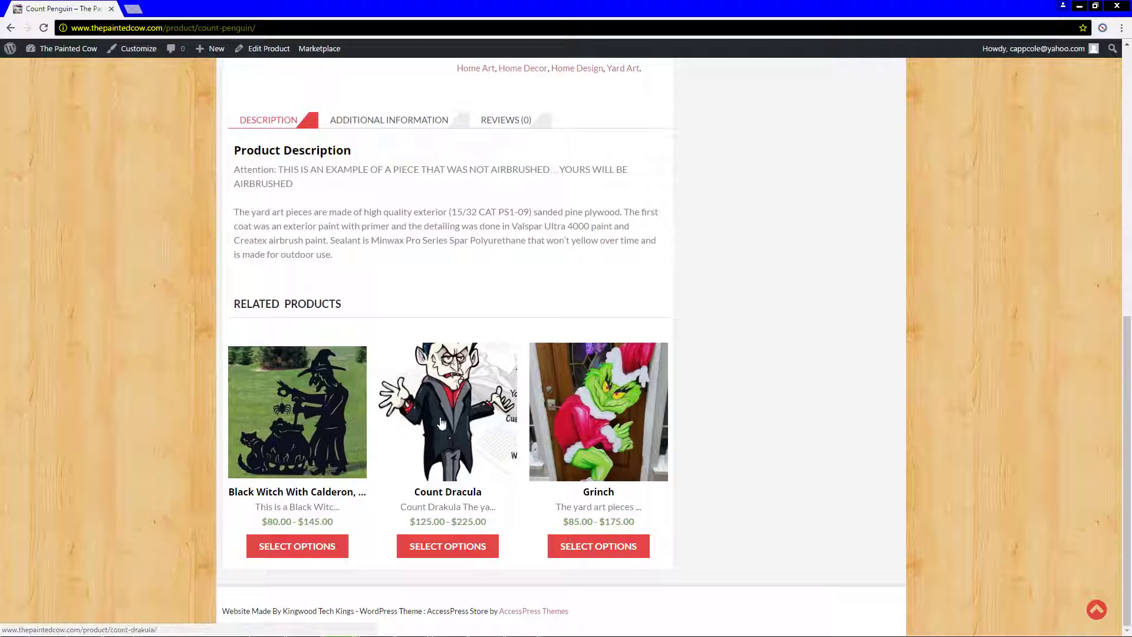
scroll(755, 479, "up", 4)
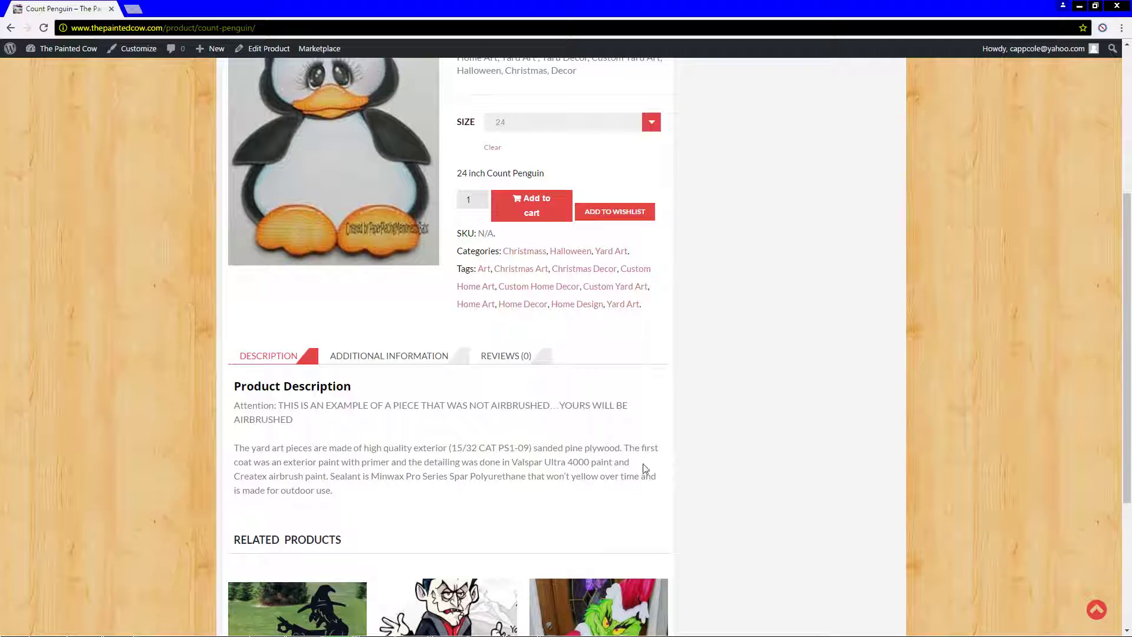
left_click(434, 358)
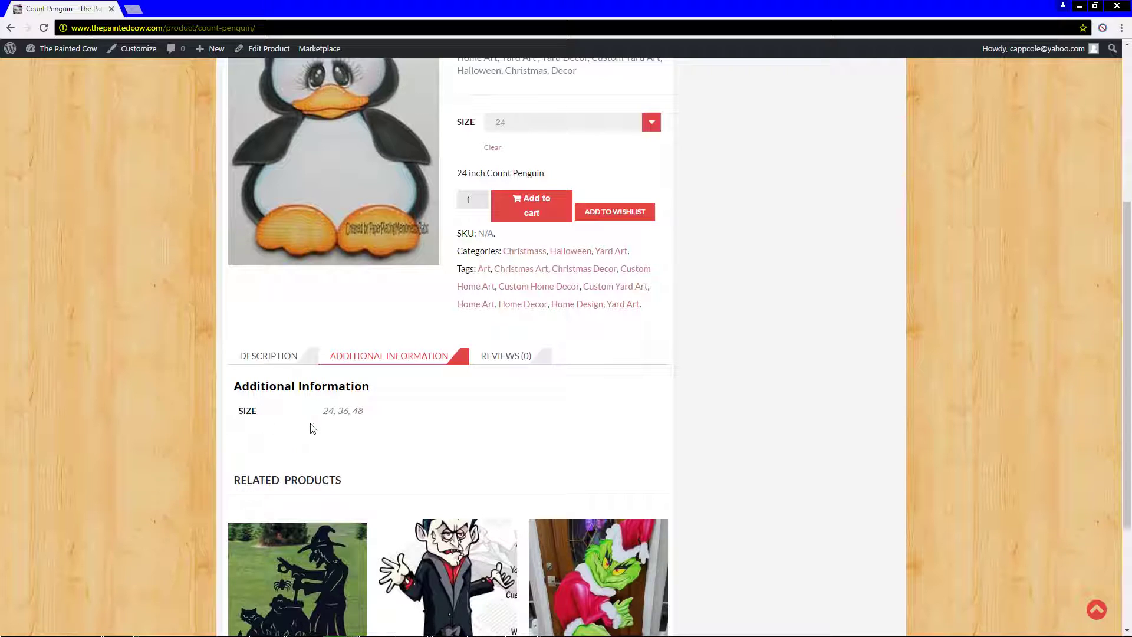
left_click(267, 362)
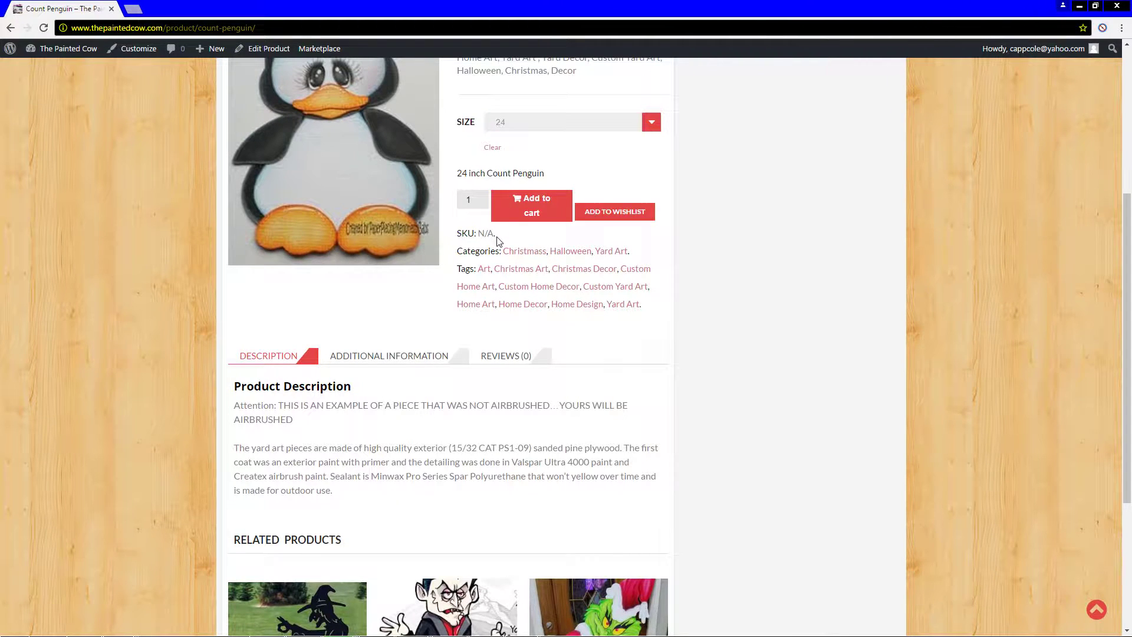
scroll(583, 451, "up", 5)
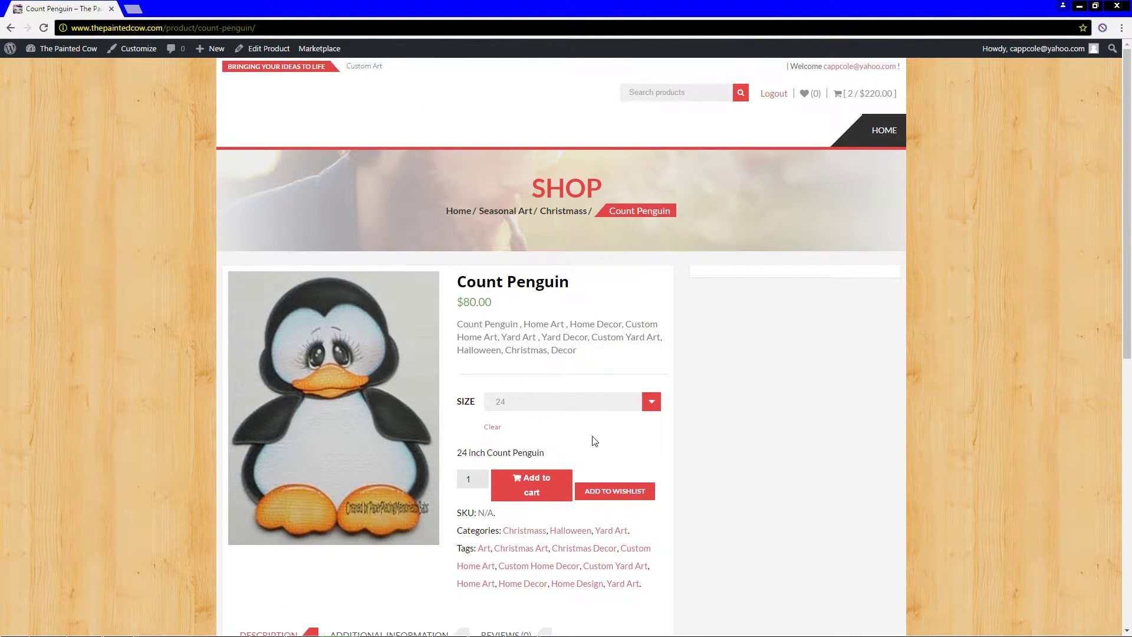